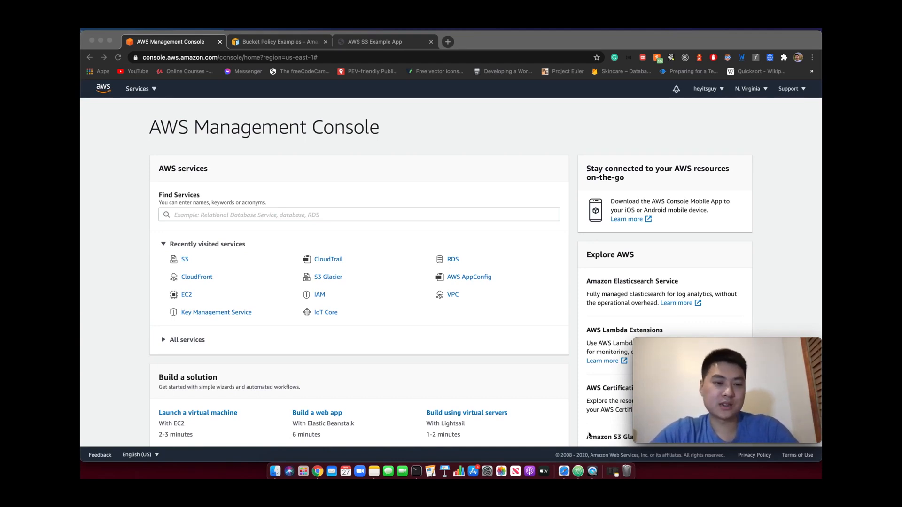
Switch to the code editor and examine index.html, including its references to styles.css and app.js
{"action": "left_click", "coordinate": [579, 468]}
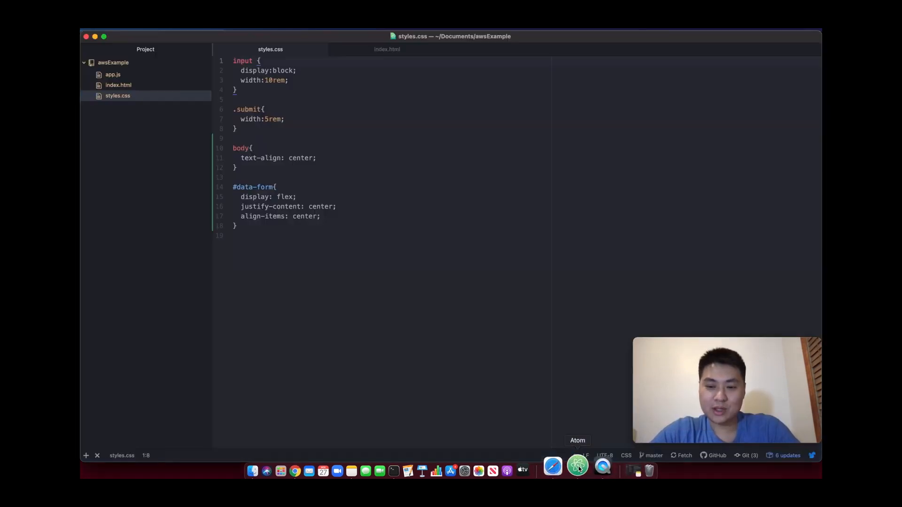
{"action": "left_click", "coordinate": [362, 49]}
{"action": "left_click", "coordinate": [396, 135]}
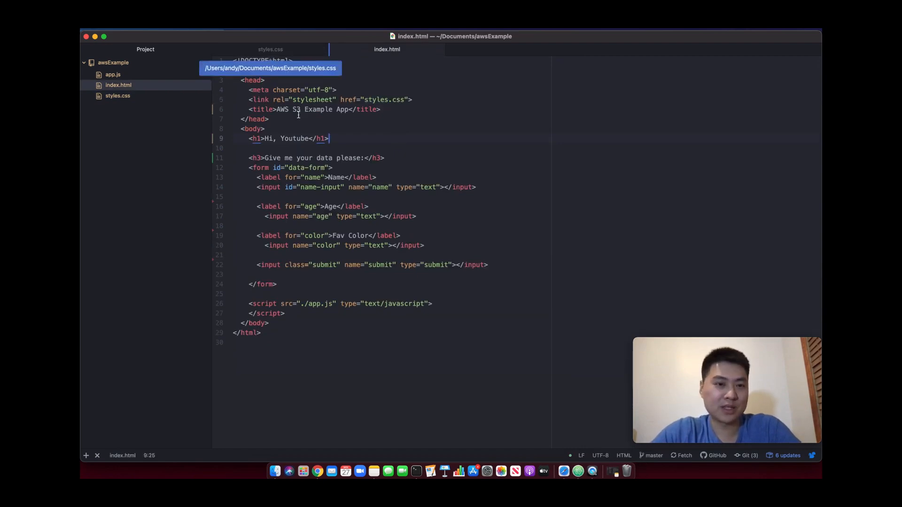
{"action": "left_click", "coordinate": [377, 109]}
{"action": "double_click", "coordinate": [376, 99]}
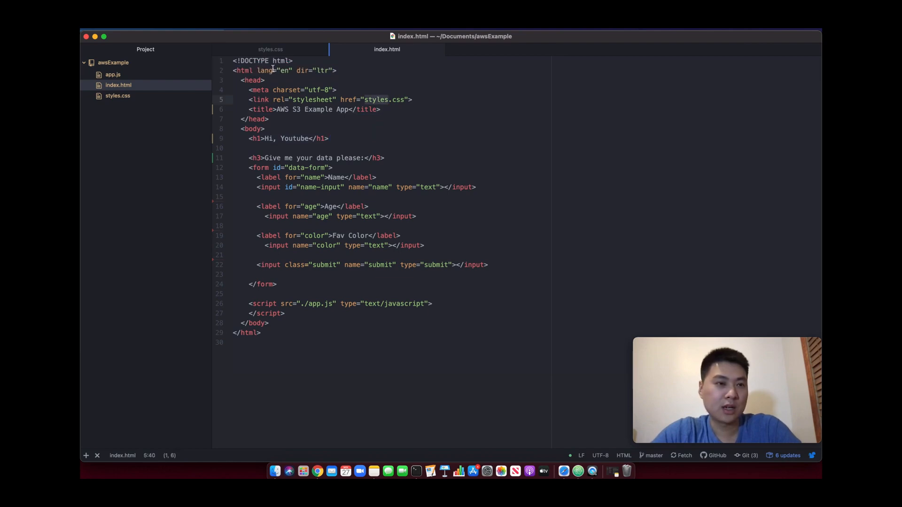
{"action": "double_click", "coordinate": [315, 303]}
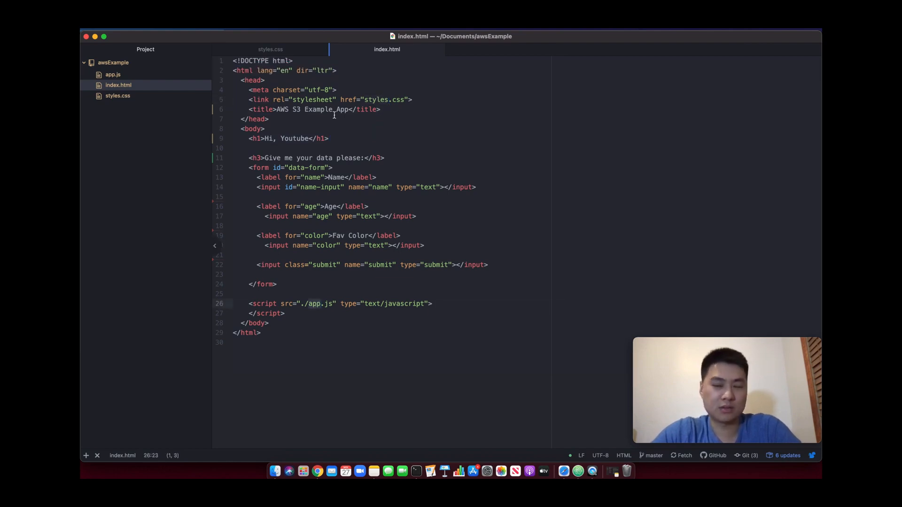
{"action": "left_click", "coordinate": [290, 148]}
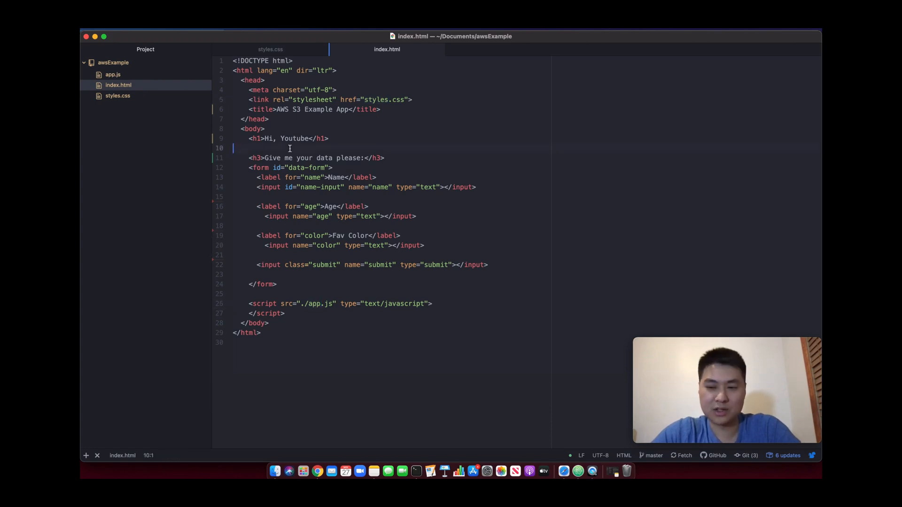
Switch to Chrome and view the AWS S3 Example App page served locally at 127.0.0.1:3000
{"action": "left_click", "coordinate": [318, 471]}
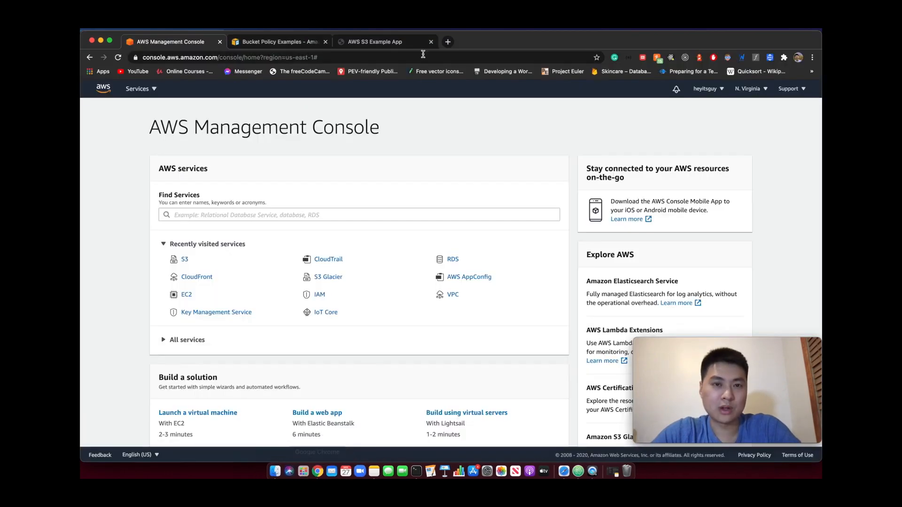
{"action": "left_click", "coordinate": [400, 44]}
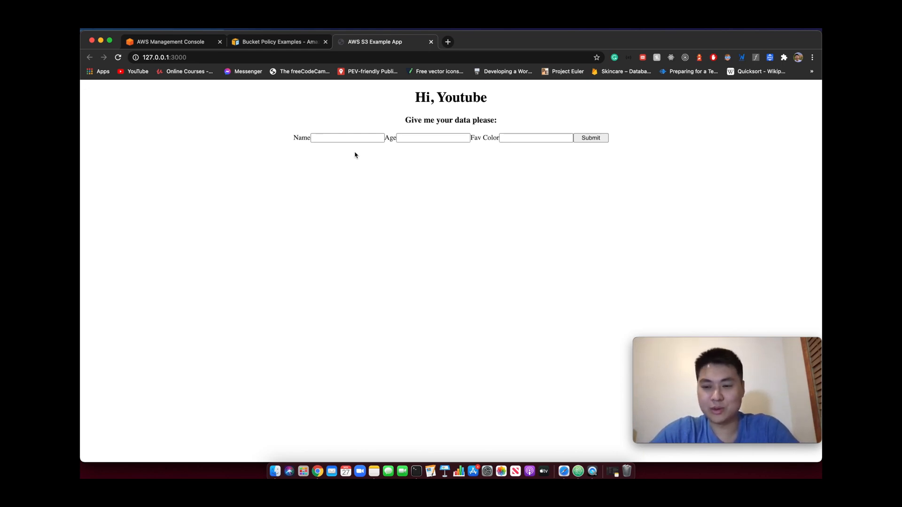
{"action": "left_click", "coordinate": [177, 58]}
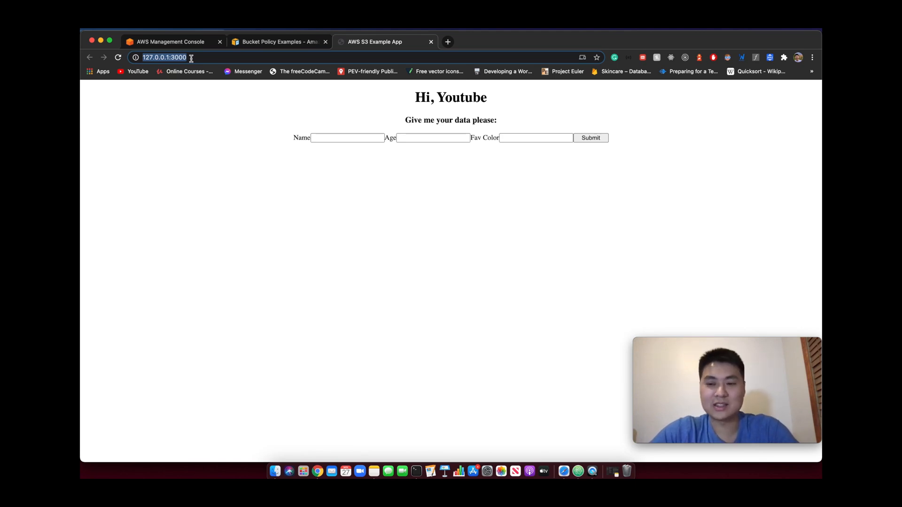
In the AWS console's S3 service, start a new bucket named youtube-test-website
{"action": "left_click", "coordinate": [152, 40]}
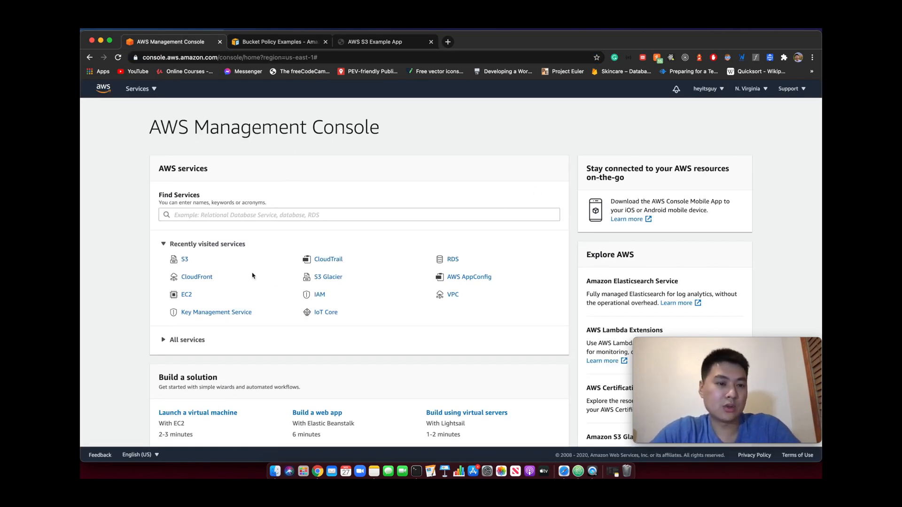
{"action": "left_click", "coordinate": [184, 261]}
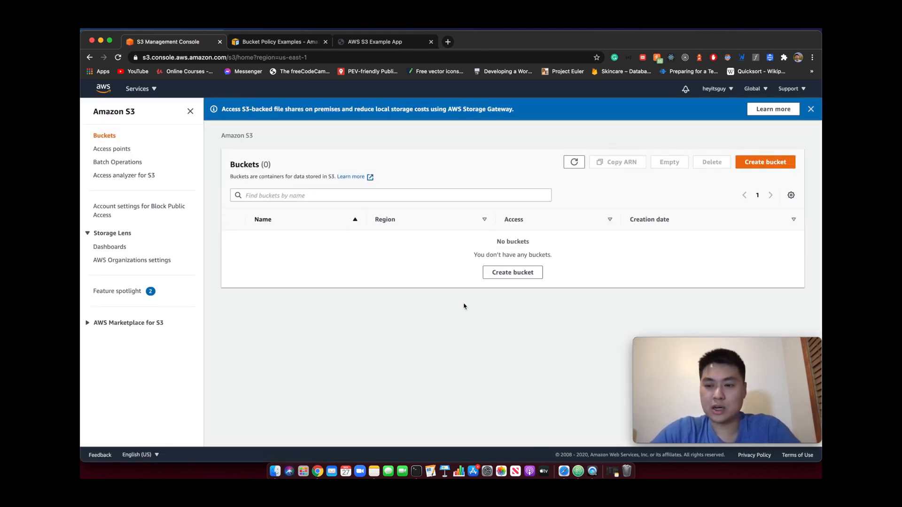
{"action": "left_click", "coordinate": [776, 166]}
{"action": "left_click", "coordinate": [228, 221]}
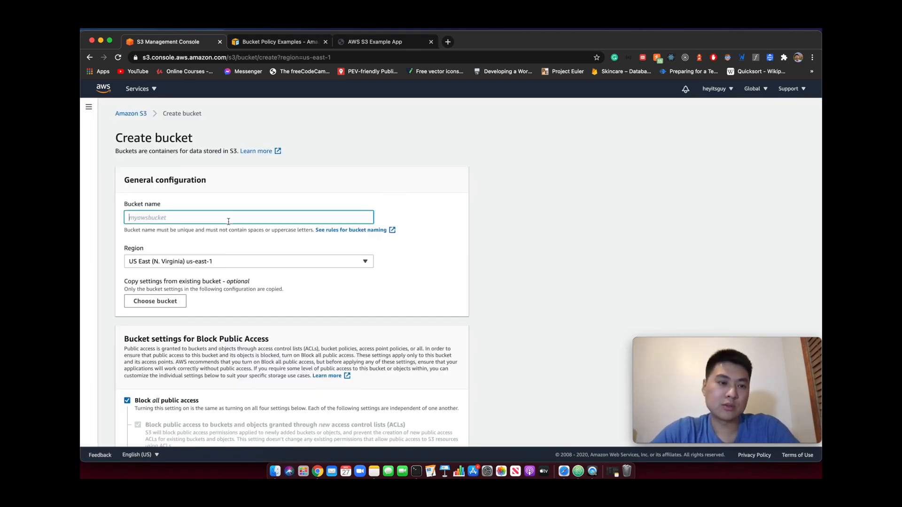
{"action": "type", "text": "youtube-test-website"}
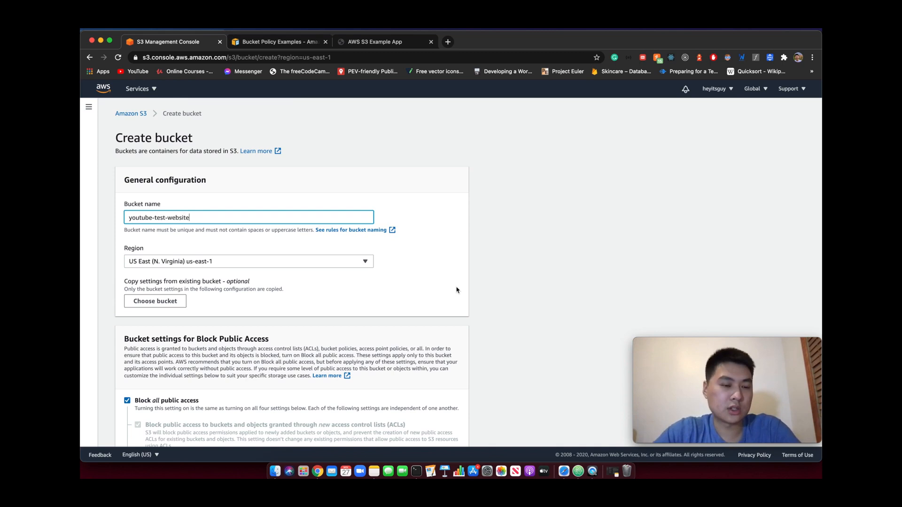
Turn off Block all public access for the new bucket and acknowledge that its objects might become public
{"action": "scroll", "coordinate": [456, 290], "scroll_direction": "down", "scroll_amount": 4}
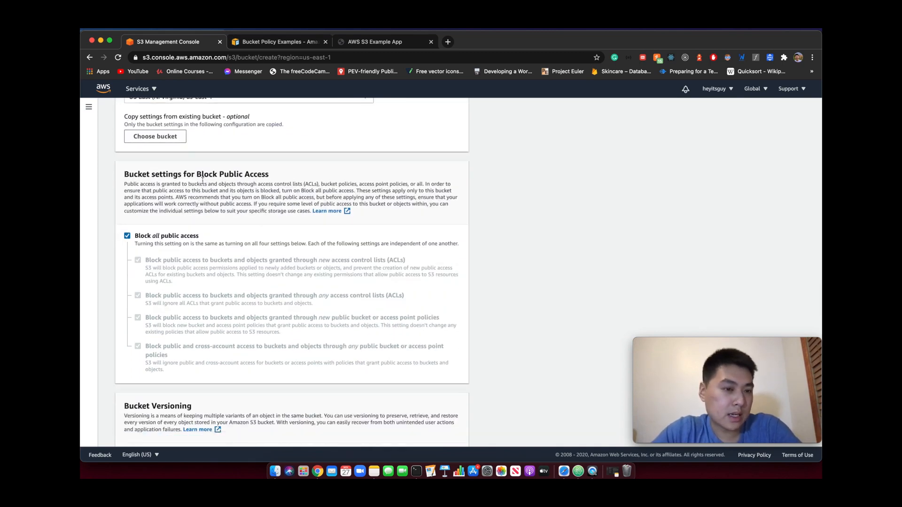
{"action": "left_click_drag", "start_coordinate": [202, 174], "coordinate": [241, 175]}
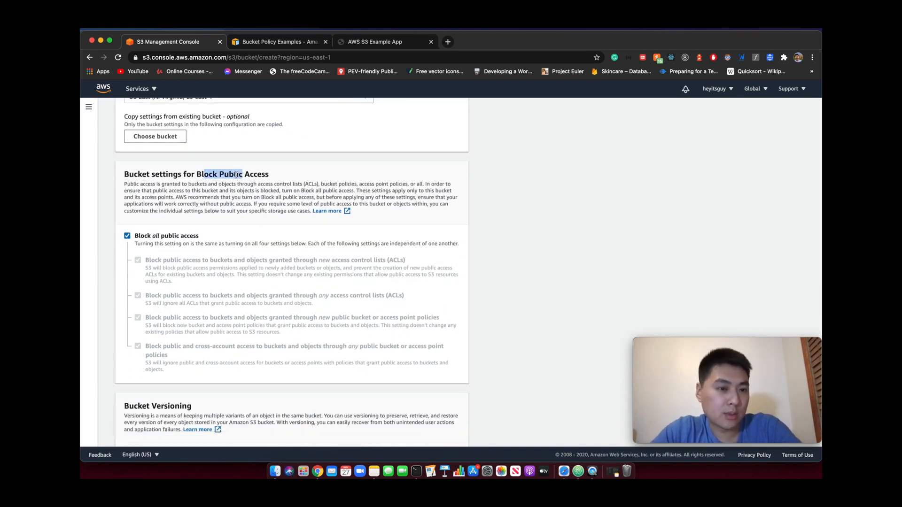
{"action": "left_click", "coordinate": [128, 237]}
{"action": "scroll", "coordinate": [128, 238], "scroll_direction": "down", "scroll_amount": 3}
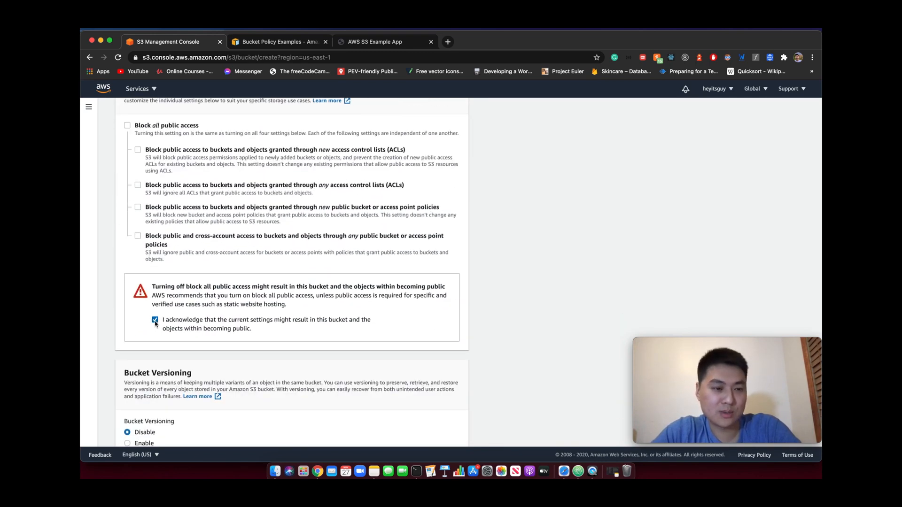
{"action": "scroll", "coordinate": [215, 299], "scroll_direction": "up", "scroll_amount": 1}
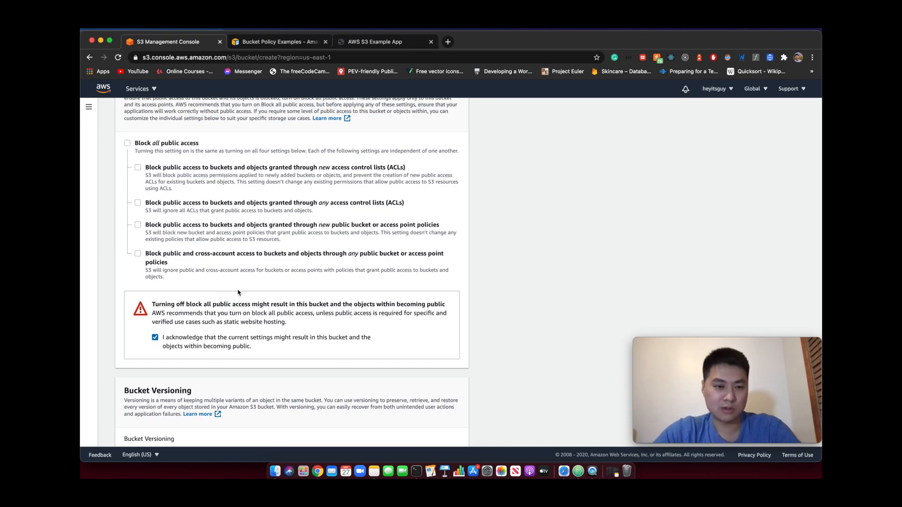
Review the remaining versioning, tag and encryption settings, and create the bucket
{"action": "scroll", "coordinate": [294, 291], "scroll_direction": "down", "scroll_amount": 1}
{"action": "scroll", "coordinate": [295, 292], "scroll_direction": "down", "scroll_amount": 3}
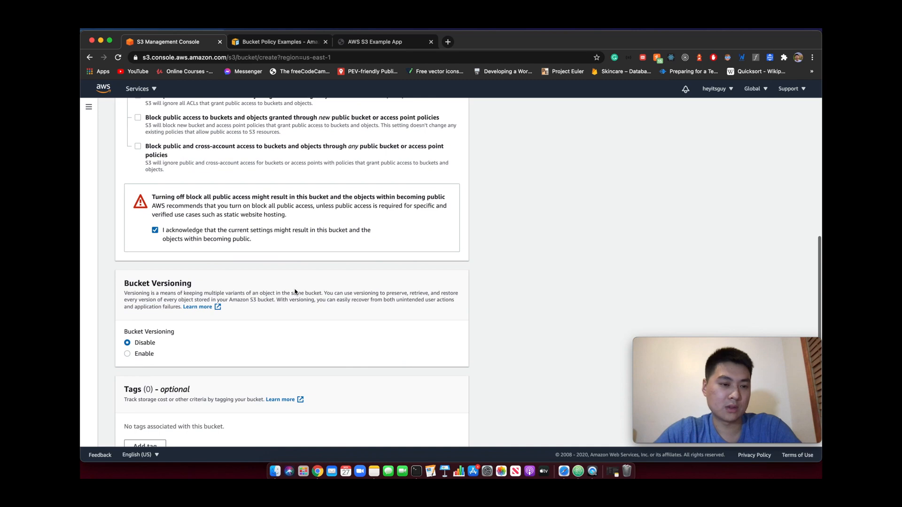
{"action": "scroll", "coordinate": [294, 281], "scroll_direction": "down", "scroll_amount": 4}
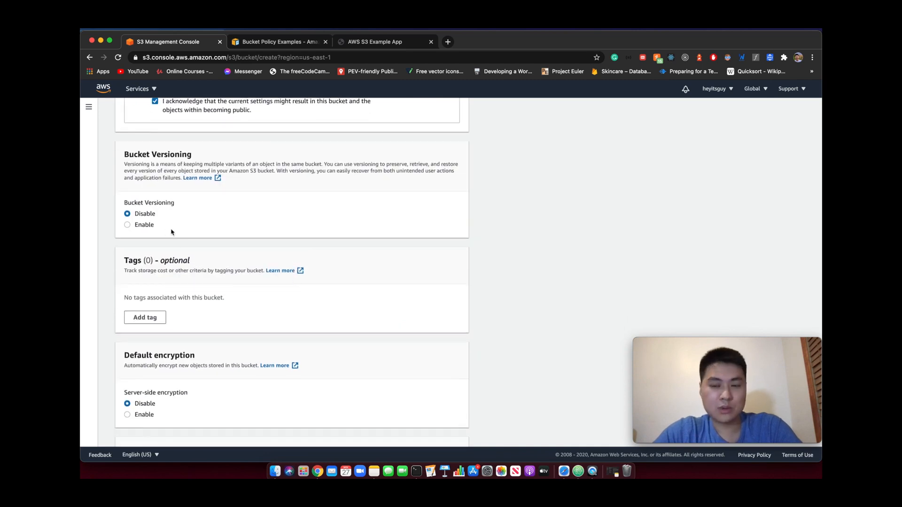
{"action": "scroll", "coordinate": [171, 232], "scroll_direction": "down", "scroll_amount": 2}
{"action": "scroll", "coordinate": [173, 244], "scroll_direction": "down", "scroll_amount": 2}
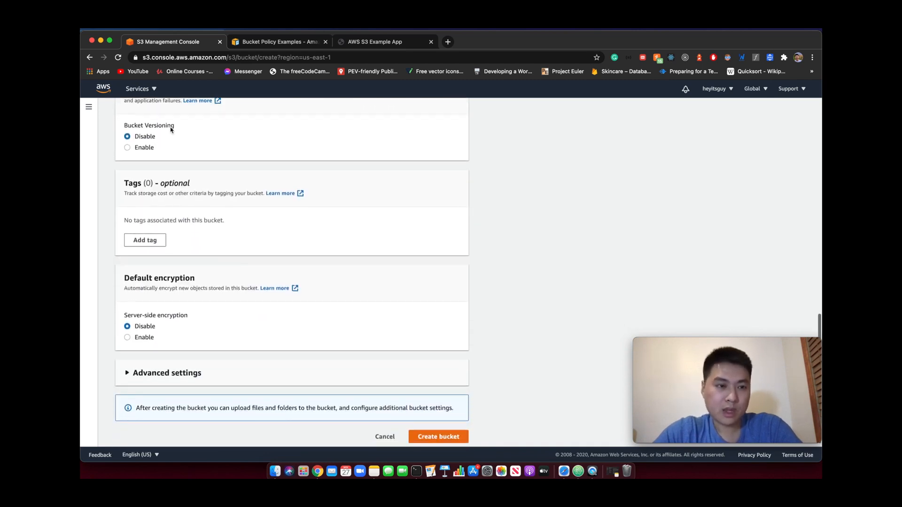
{"action": "scroll", "coordinate": [230, 242], "scroll_direction": "down", "scroll_amount": 1}
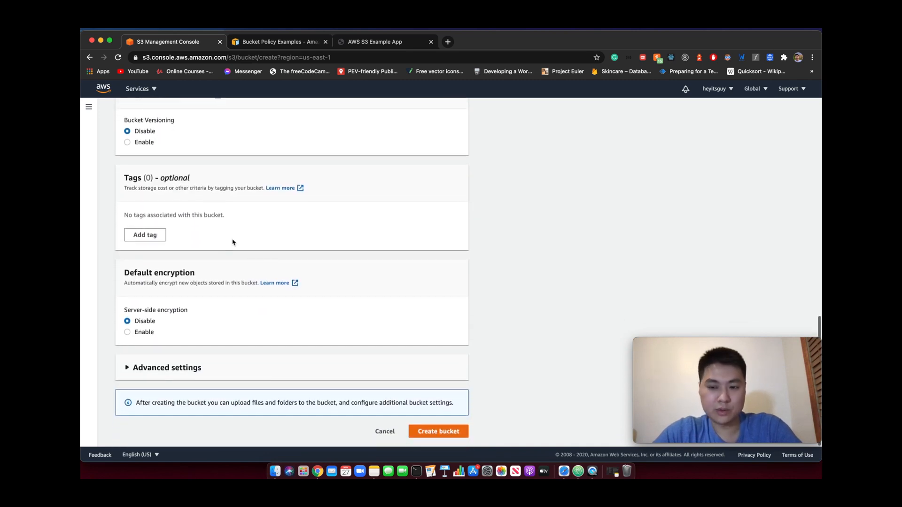
{"action": "left_click", "coordinate": [437, 431]}
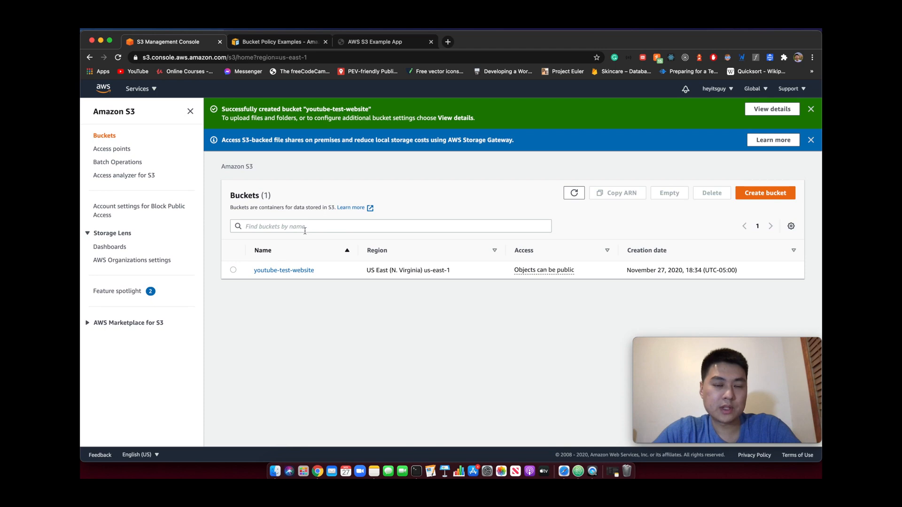
In the youtube-test-website bucket, start an upload and add app.js, index.html and styles.css from the awsExample folder
{"action": "left_click", "coordinate": [268, 271]}
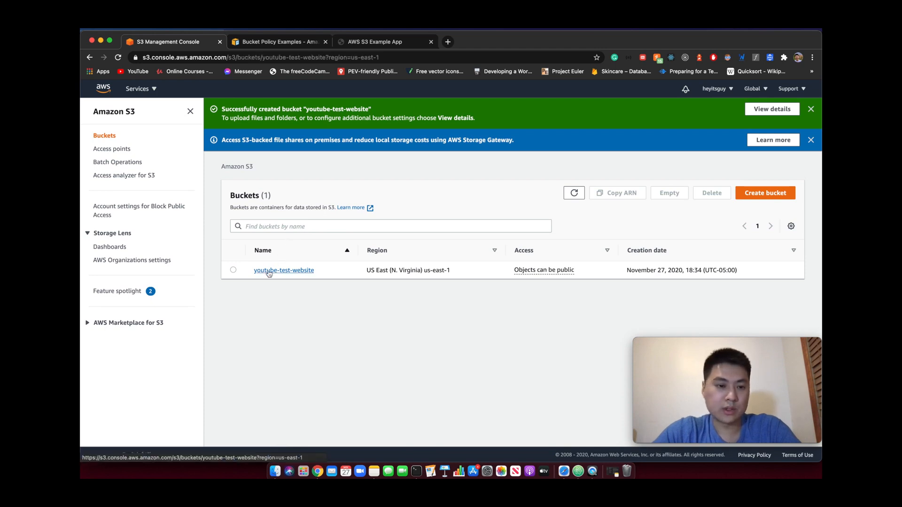
{"action": "scroll", "coordinate": [352, 274], "scroll_direction": "down", "scroll_amount": 1}
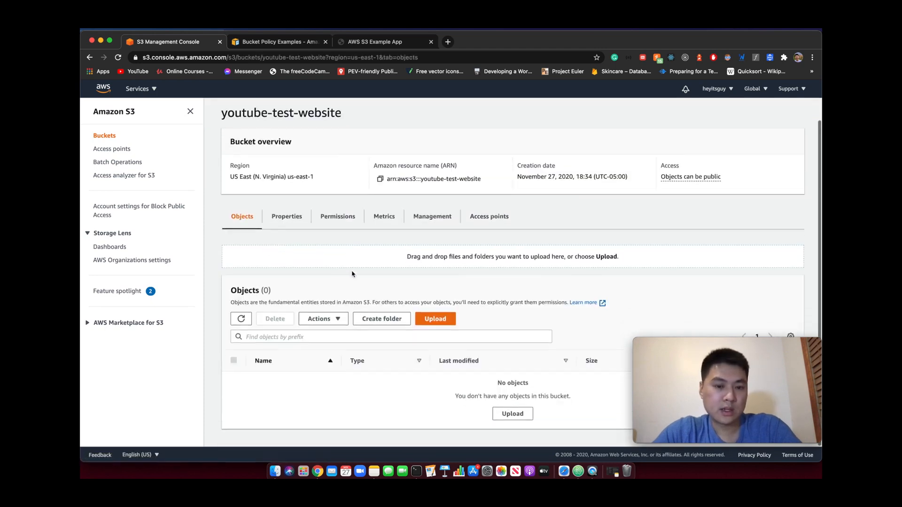
{"action": "left_click", "coordinate": [432, 321]}
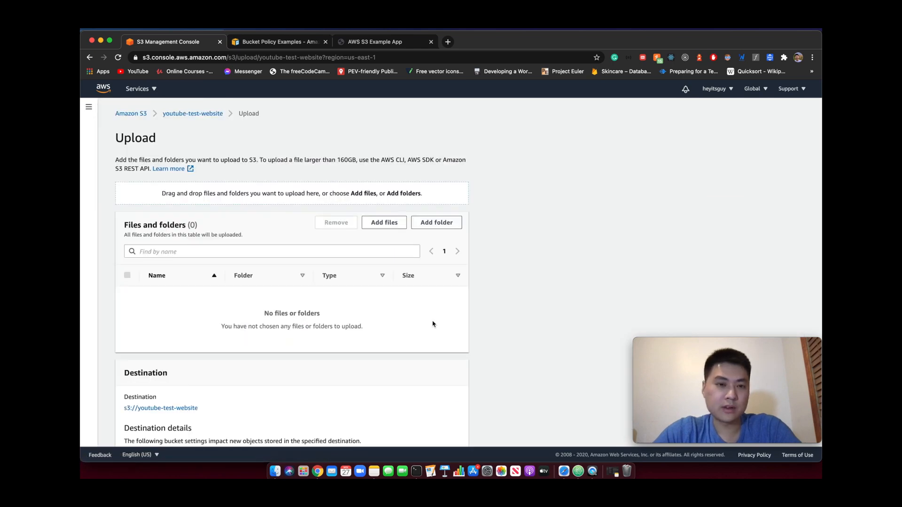
{"action": "left_click", "coordinate": [396, 227]}
{"action": "left_click", "coordinate": [476, 162]}
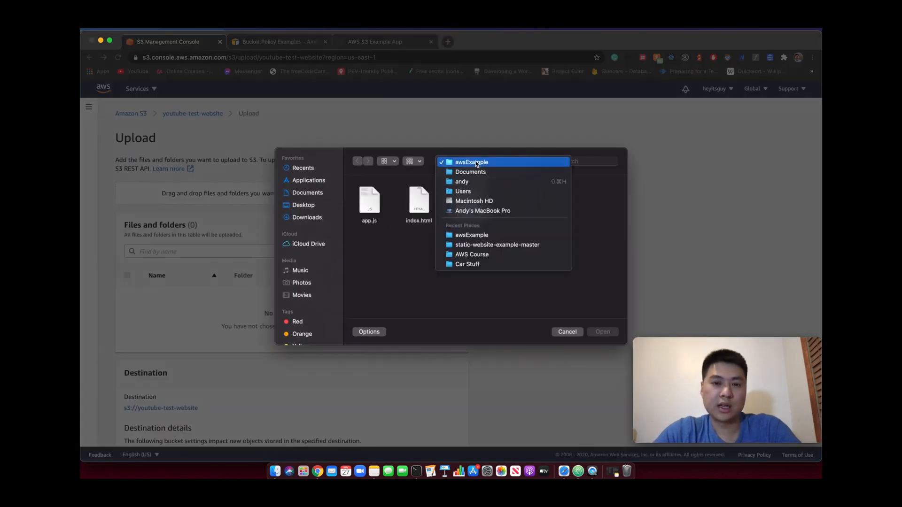
{"action": "left_click", "coordinate": [471, 162]}
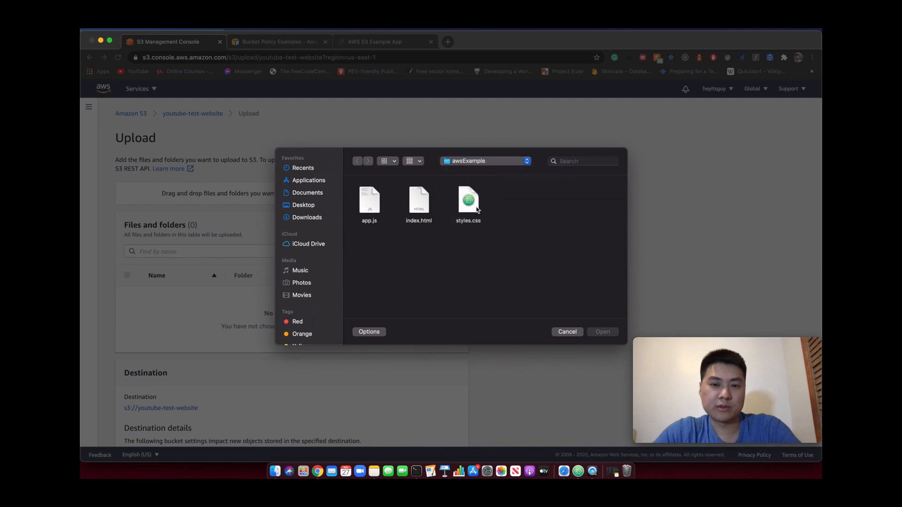
{"action": "left_click", "coordinate": [419, 205]}
{"action": "left_click", "coordinate": [468, 208]}
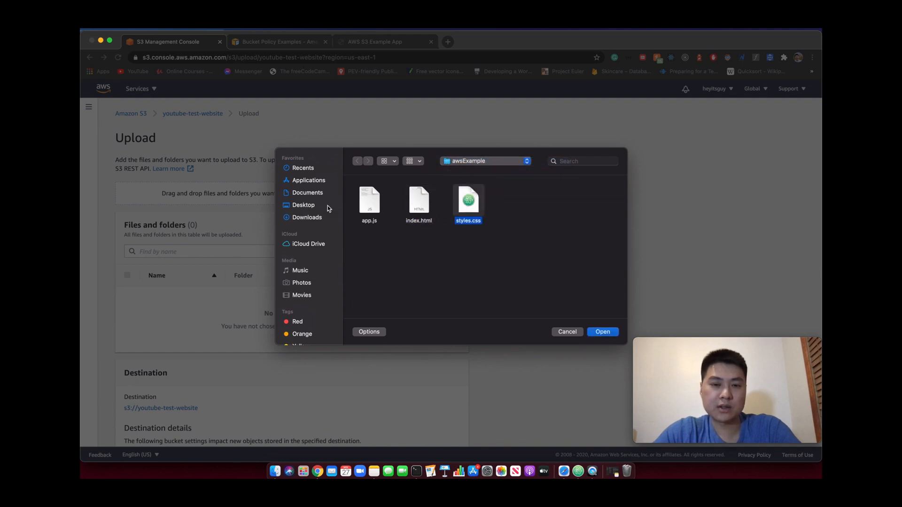
{"action": "left_click", "coordinate": [366, 203]}
{"action": "left_click_drag", "start_coordinate": [539, 197], "coordinate": [353, 196]}
{"action": "left_click", "coordinate": [597, 332]}
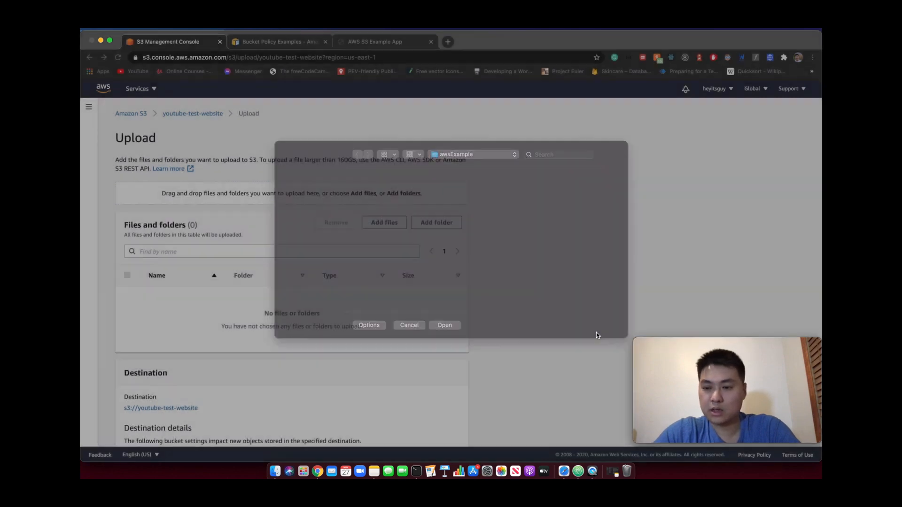
Check the upload destination details and upload the three website files to the bucket
{"action": "scroll", "coordinate": [478, 240], "scroll_direction": "down", "scroll_amount": 3}
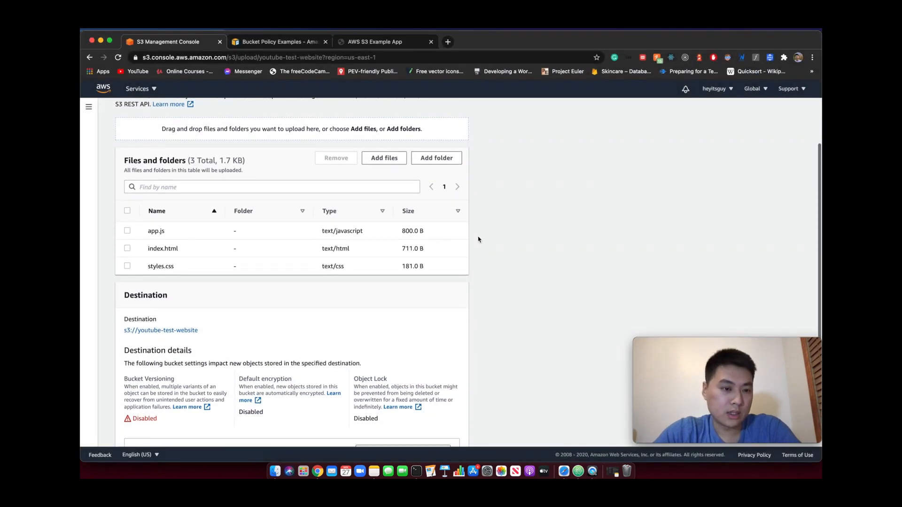
{"action": "scroll", "coordinate": [478, 239], "scroll_direction": "down", "scroll_amount": 4}
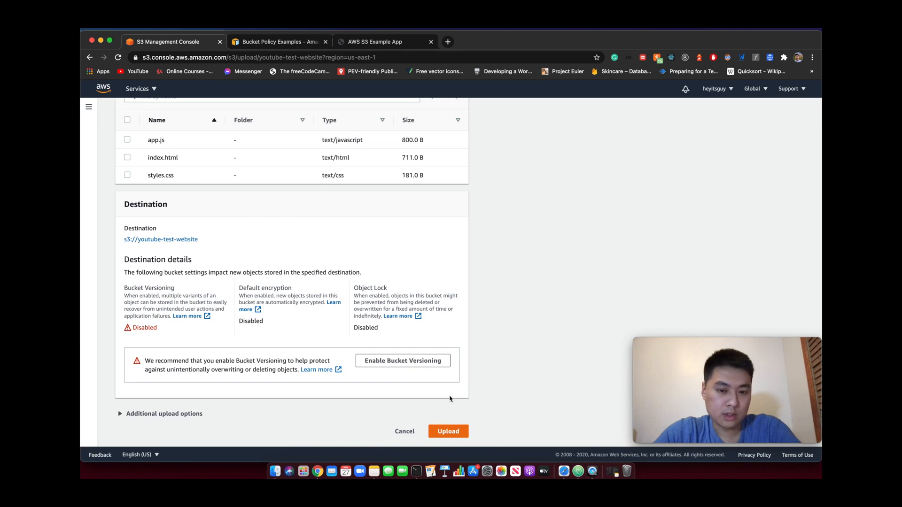
{"action": "left_click", "coordinate": [448, 431]}
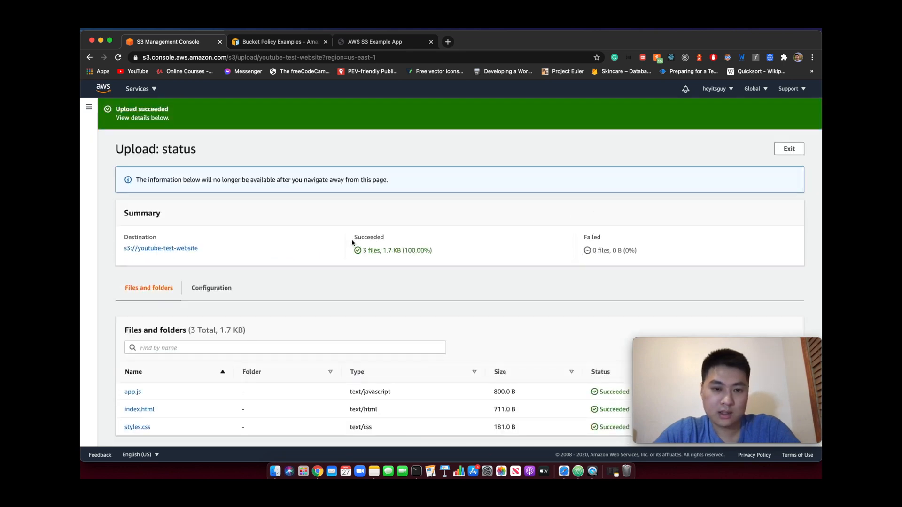
Return to the bucket list, reopen youtube-test-website and show its properties
{"action": "left_click", "coordinate": [89, 107]}
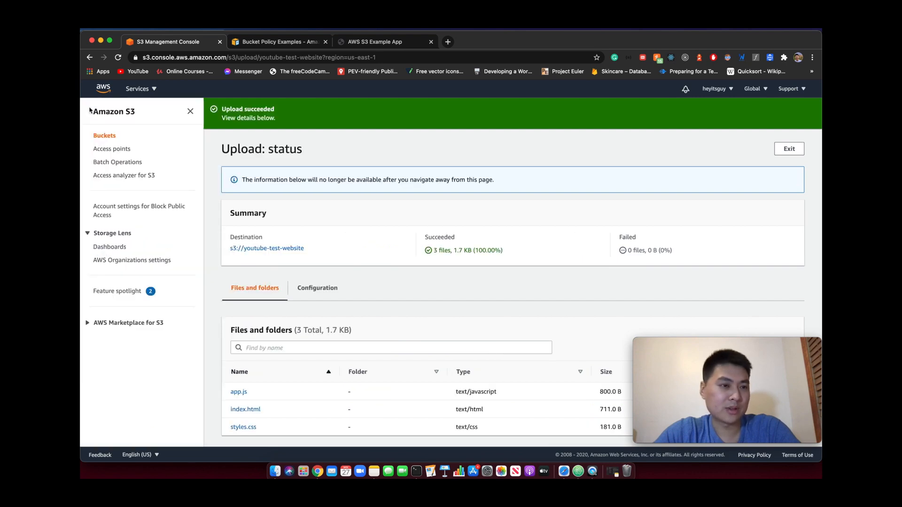
{"action": "left_click", "coordinate": [104, 137]}
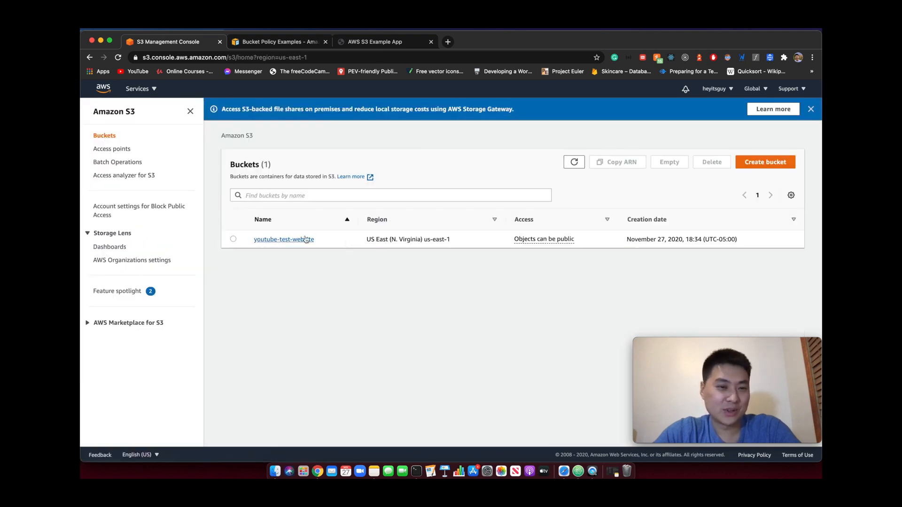
{"action": "left_click", "coordinate": [298, 238]}
{"action": "scroll", "coordinate": [348, 272], "scroll_direction": "down", "scroll_amount": 2}
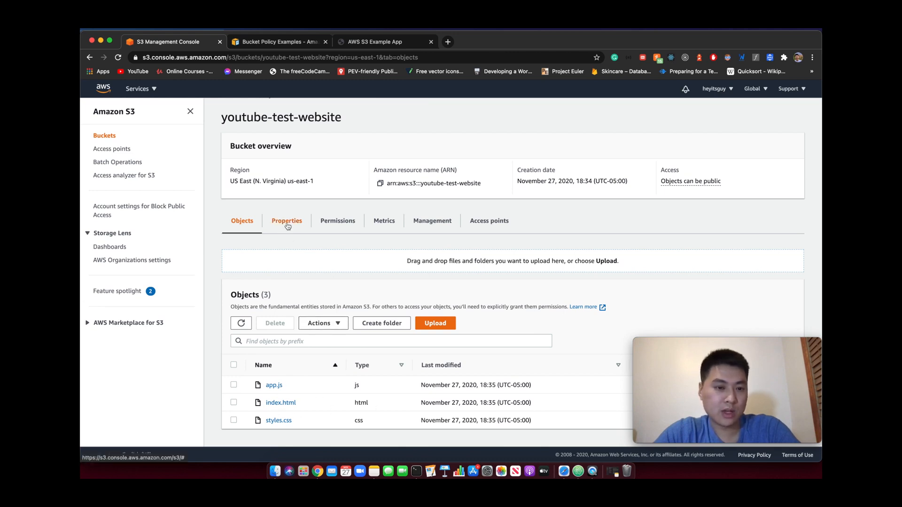
{"action": "left_click", "coordinate": [294, 223]}
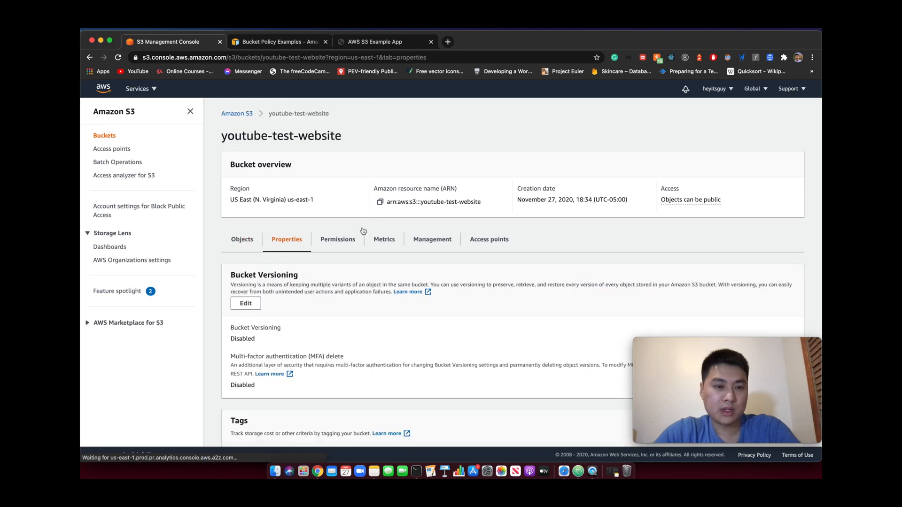
Open the bucket's static website hosting settings for editing and enable static website hosting
{"action": "scroll", "coordinate": [362, 231], "scroll_direction": "down", "scroll_amount": 6}
{"action": "scroll", "coordinate": [363, 230], "scroll_direction": "down", "scroll_amount": 15}
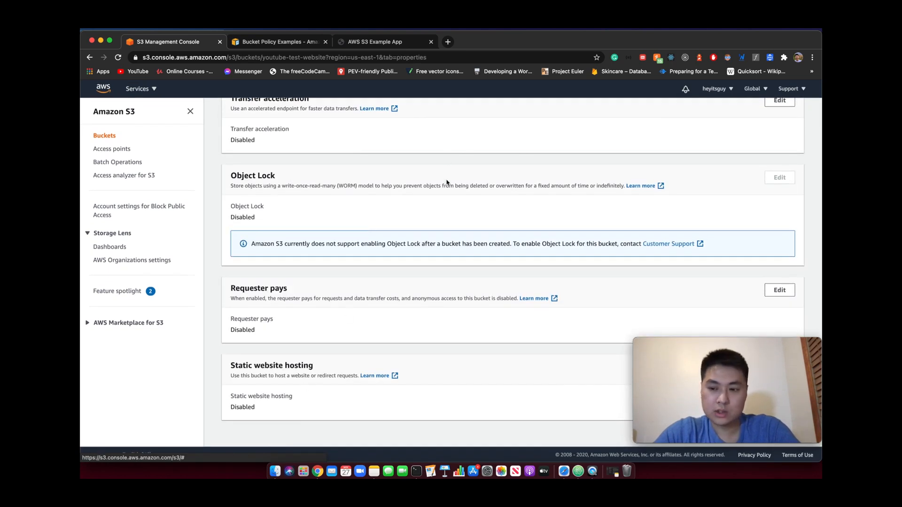
{"action": "scroll", "coordinate": [469, 256], "scroll_direction": "up", "scroll_amount": 3}
{"action": "scroll", "coordinate": [470, 256], "scroll_direction": "down", "scroll_amount": 3}
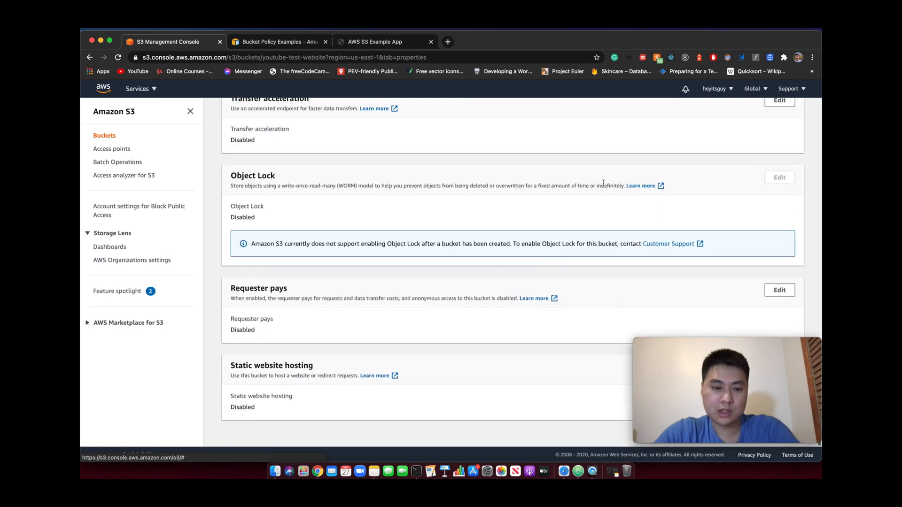
{"action": "mouse_move", "coordinate": [734, 342]}
{"action": "left_click_drag", "start_coordinate": [734, 342], "coordinate": [202, 184]}
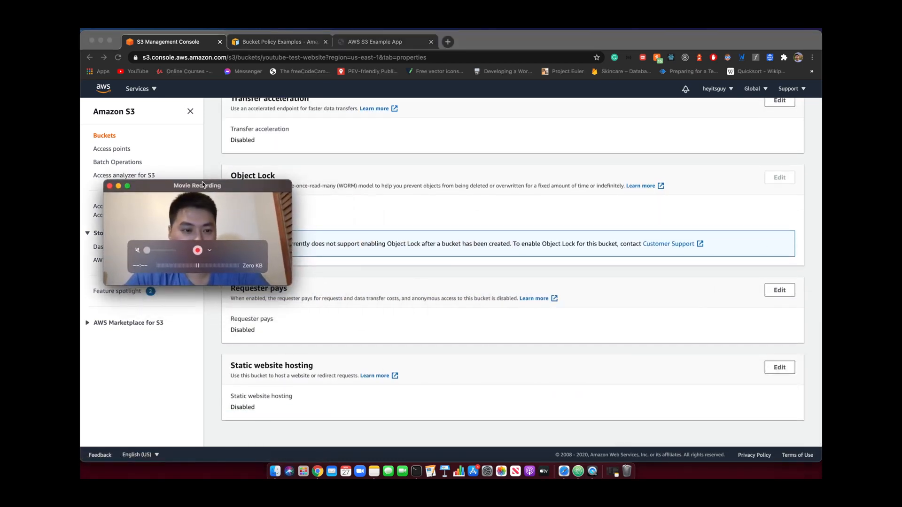
{"action": "left_click", "coordinate": [777, 368]}
{"action": "left_click", "coordinate": [778, 368]}
{"action": "mouse_move", "coordinate": [238, 190]}
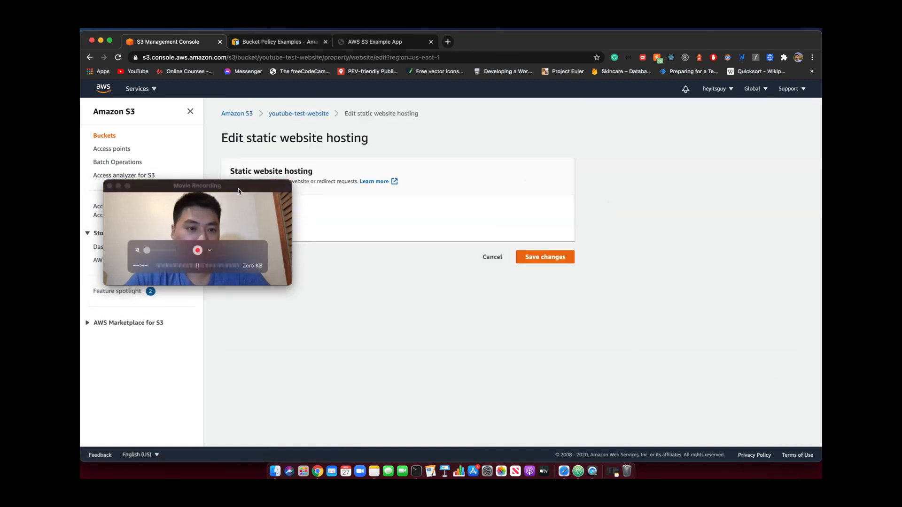
{"action": "left_click_drag", "start_coordinate": [238, 190], "coordinate": [192, 40]}
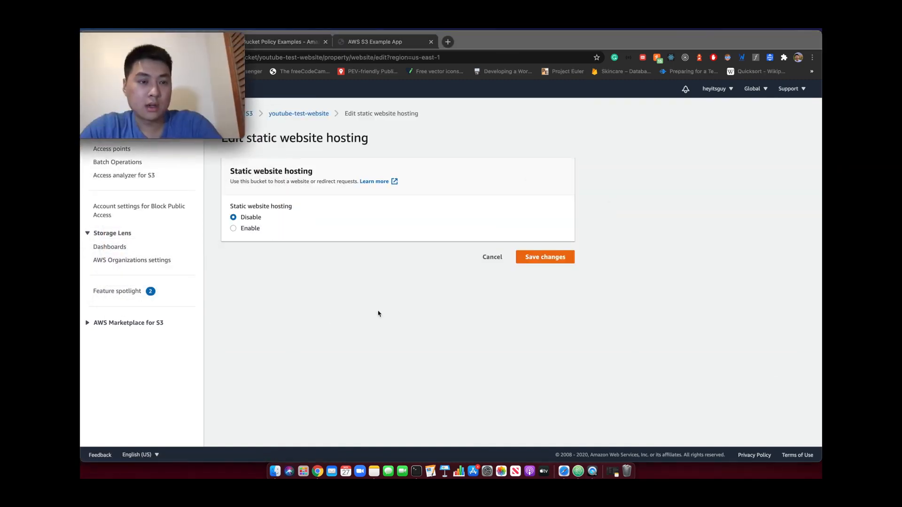
{"action": "left_click", "coordinate": [233, 229]}
Specify index.html as the index document of the static website
{"action": "scroll", "coordinate": [531, 294], "scroll_direction": "down", "scroll_amount": 3}
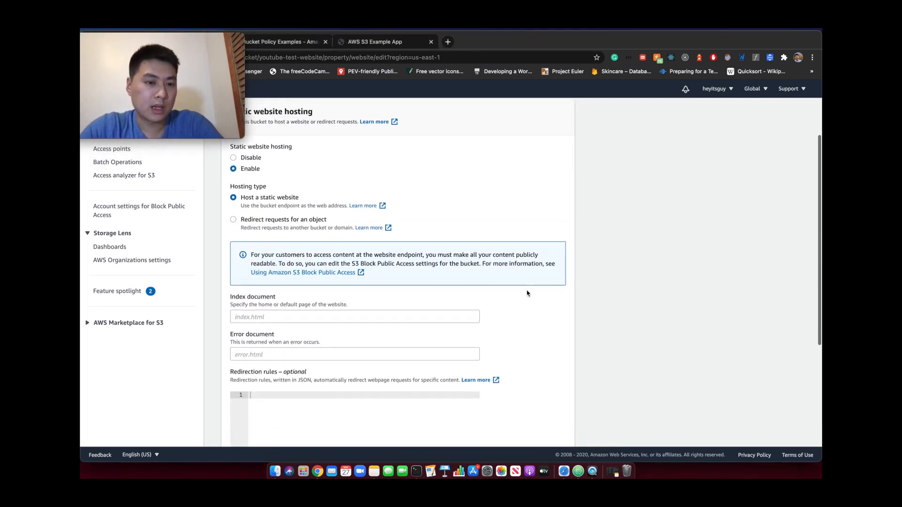
{"action": "scroll", "coordinate": [335, 299], "scroll_direction": "down", "scroll_amount": 2}
{"action": "scroll", "coordinate": [280, 239], "scroll_direction": "down", "scroll_amount": 2}
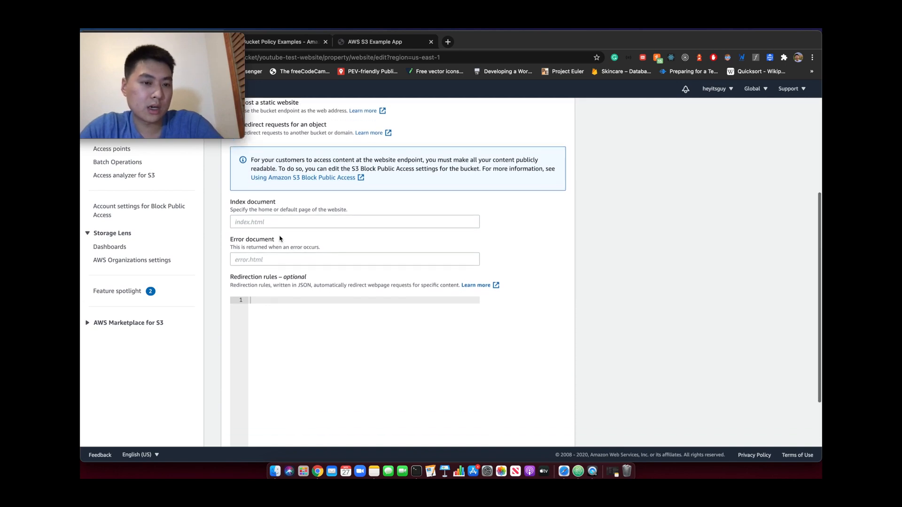
{"action": "triple_click", "coordinate": [235, 201]}
{"action": "left_click", "coordinate": [262, 220]}
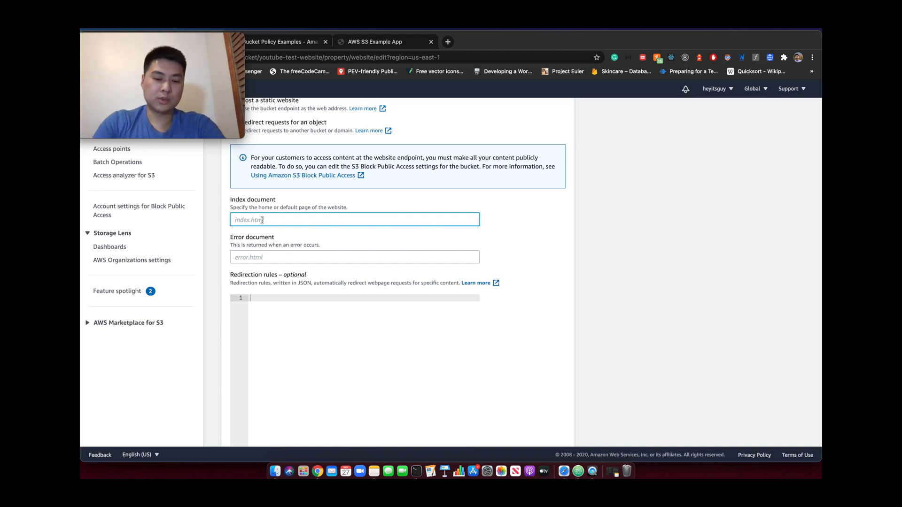
{"action": "type", "text": "indext.html"}
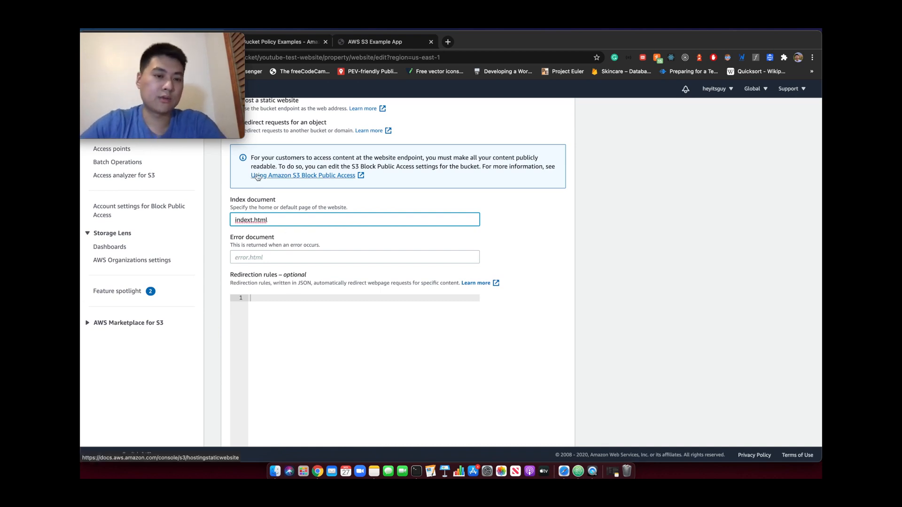
{"action": "key", "text": "BackSpace"}
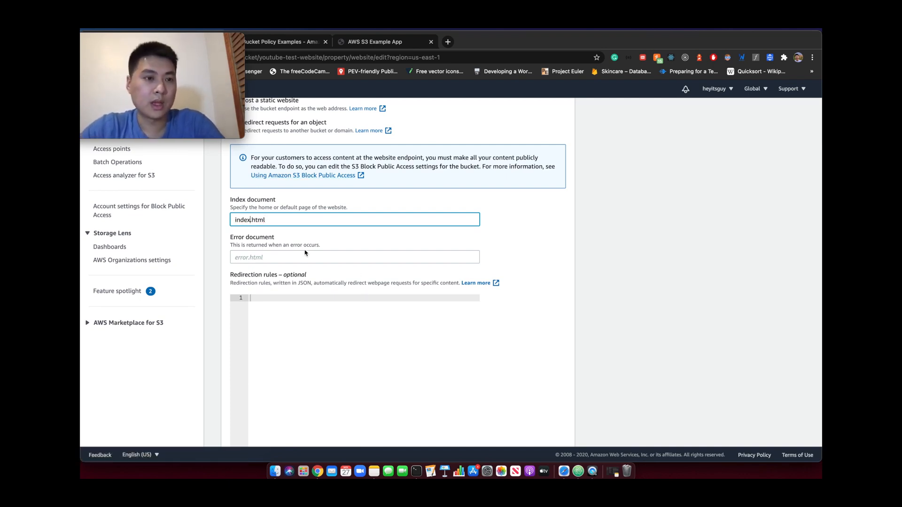
Specify error.html as the error document and save the static website hosting changes
{"action": "left_click", "coordinate": [284, 258]}
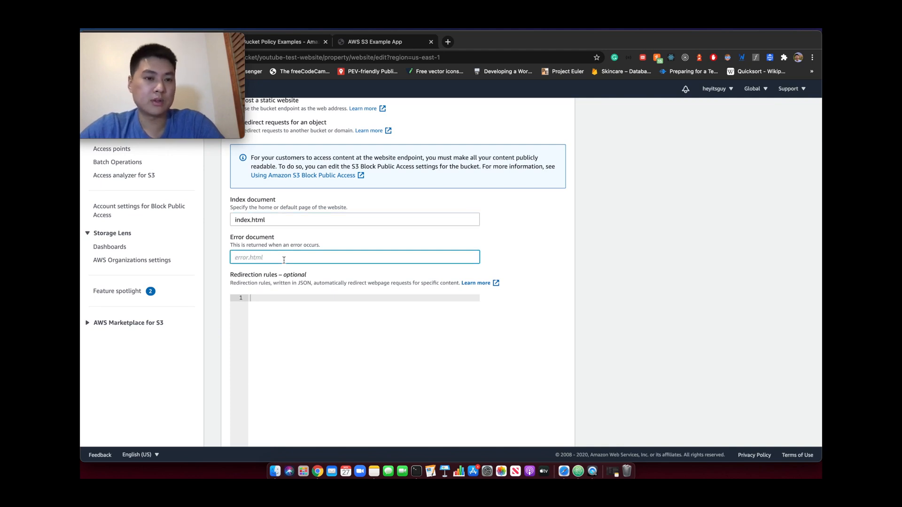
{"action": "type", "text": "error"}
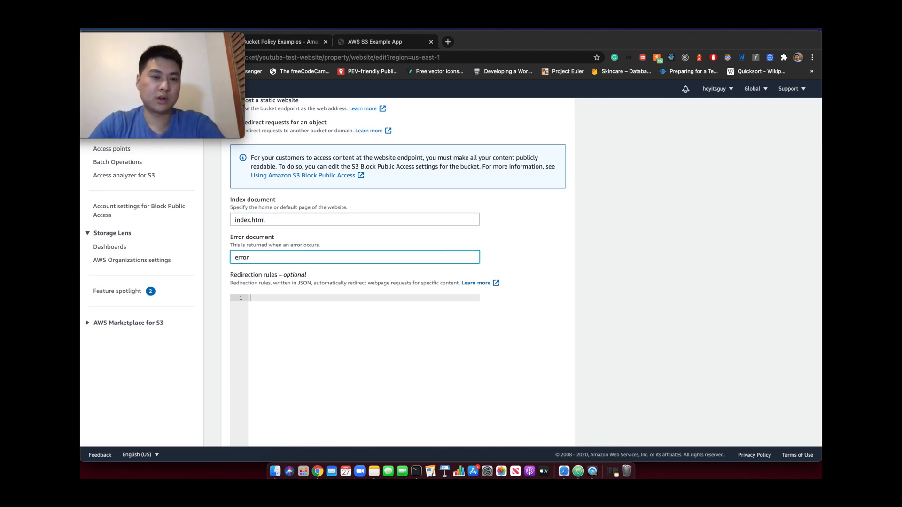
{"action": "type", "text": ".html"}
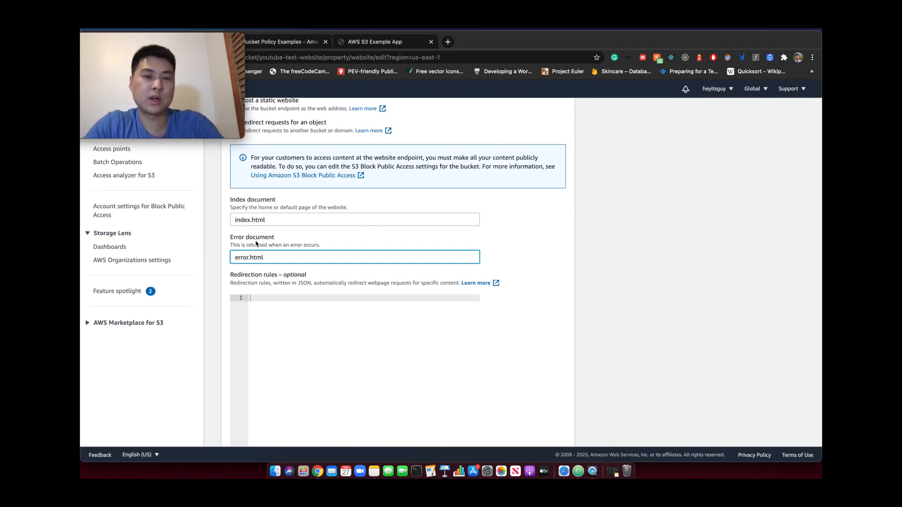
{"action": "scroll", "coordinate": [353, 277], "scroll_direction": "down", "scroll_amount": 2}
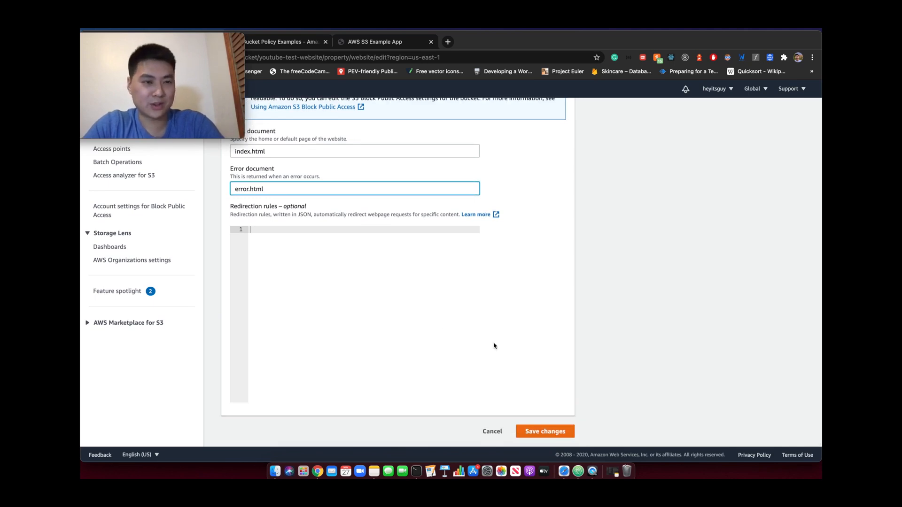
{"action": "scroll", "coordinate": [338, 247], "scroll_direction": "up", "scroll_amount": 4}
{"action": "scroll", "coordinate": [339, 247], "scroll_direction": "down", "scroll_amount": 4}
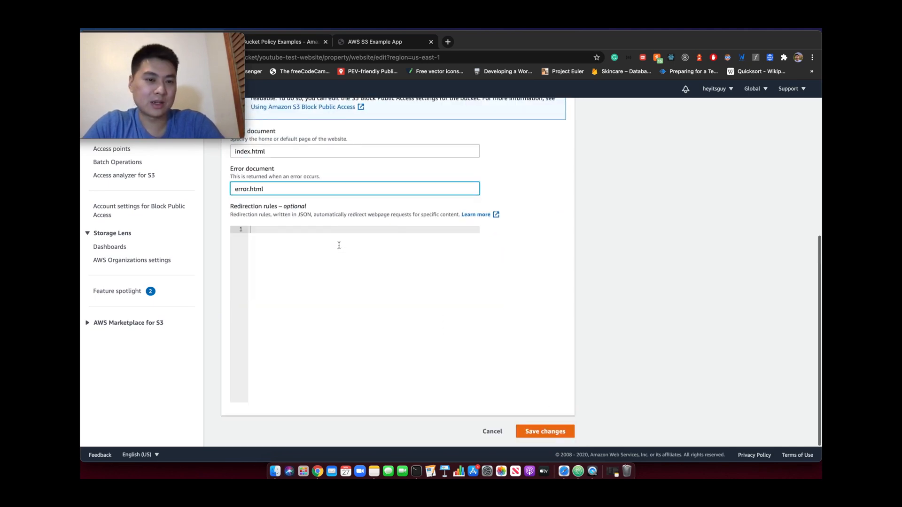
{"action": "left_click", "coordinate": [544, 432]}
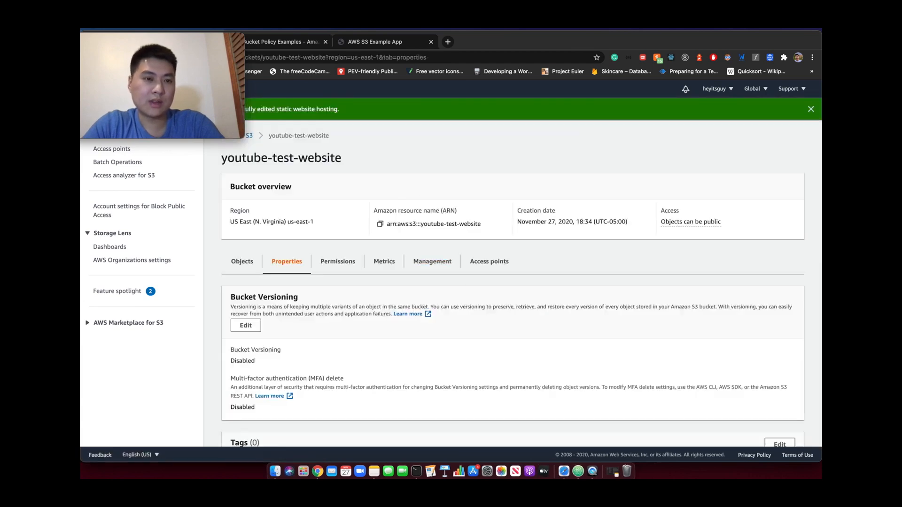
Find the bucket website endpoint under static website hosting and open it to test the site
{"action": "mouse_move", "coordinate": [156, 35]}
{"action": "left_click_drag", "start_coordinate": [156, 35], "coordinate": [720, 330]}
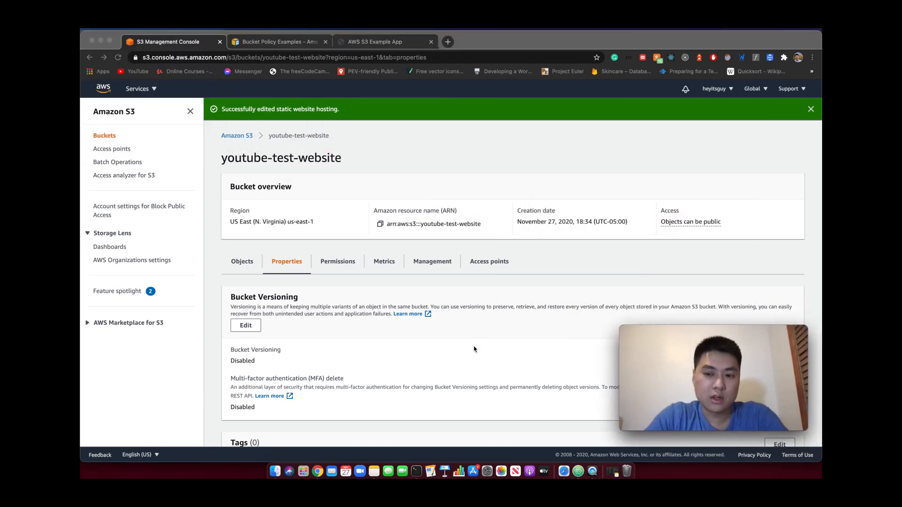
{"action": "scroll", "coordinate": [475, 343], "scroll_direction": "down", "scroll_amount": 5}
{"action": "scroll", "coordinate": [474, 340], "scroll_direction": "down", "scroll_amount": 10}
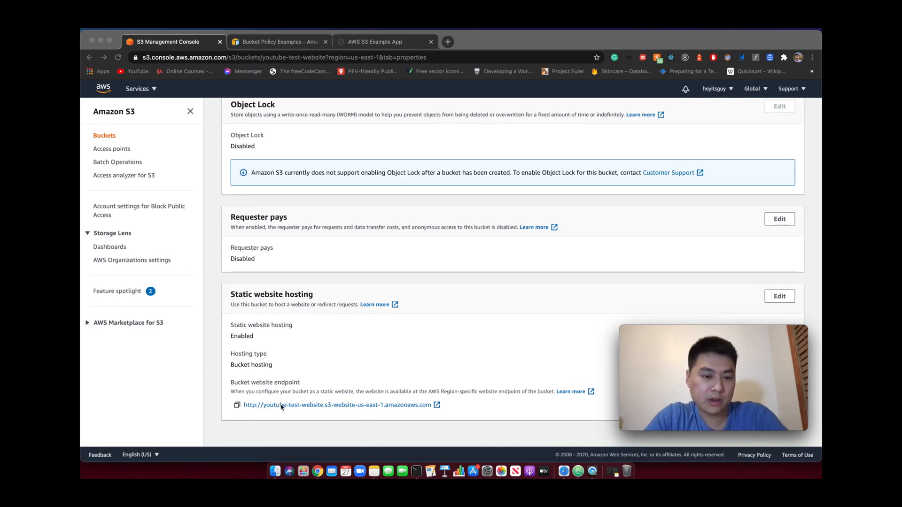
{"action": "left_click", "coordinate": [317, 381]}
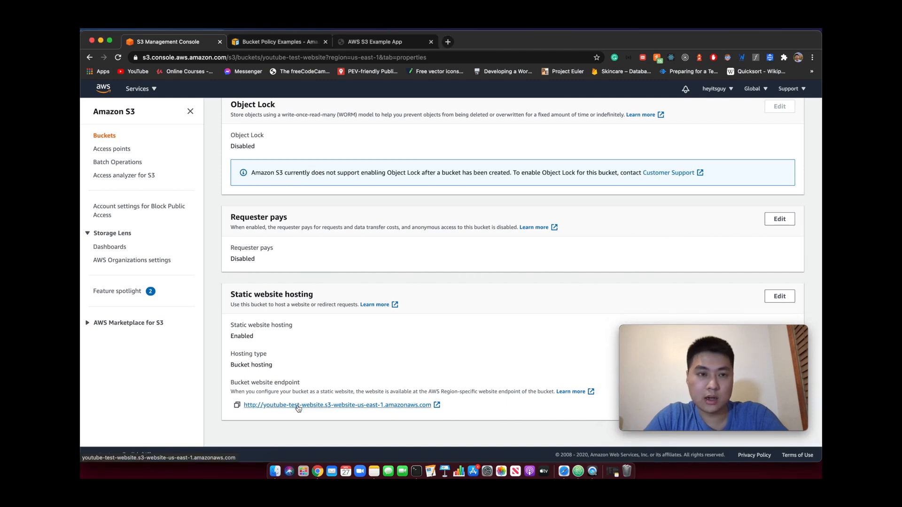
{"action": "left_click", "coordinate": [298, 406]}
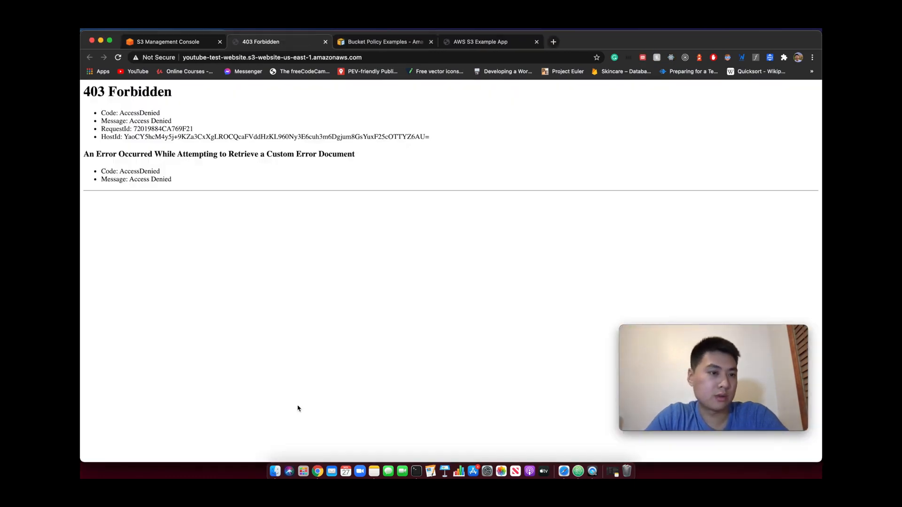
Return to the bucket in the S3 console and review its block public access permissions
{"action": "left_click", "coordinate": [174, 37]}
{"action": "scroll", "coordinate": [420, 240], "scroll_direction": "up", "scroll_amount": 10}
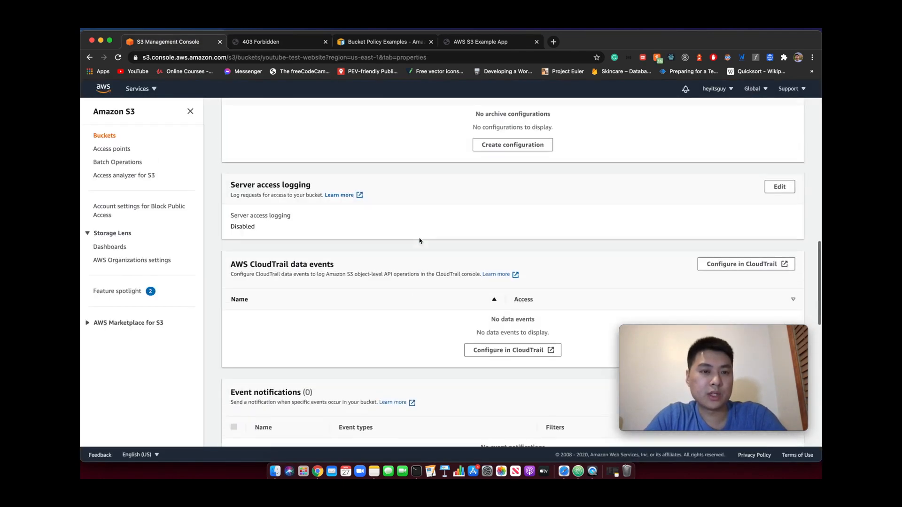
{"action": "scroll", "coordinate": [419, 241], "scroll_direction": "up", "scroll_amount": 10}
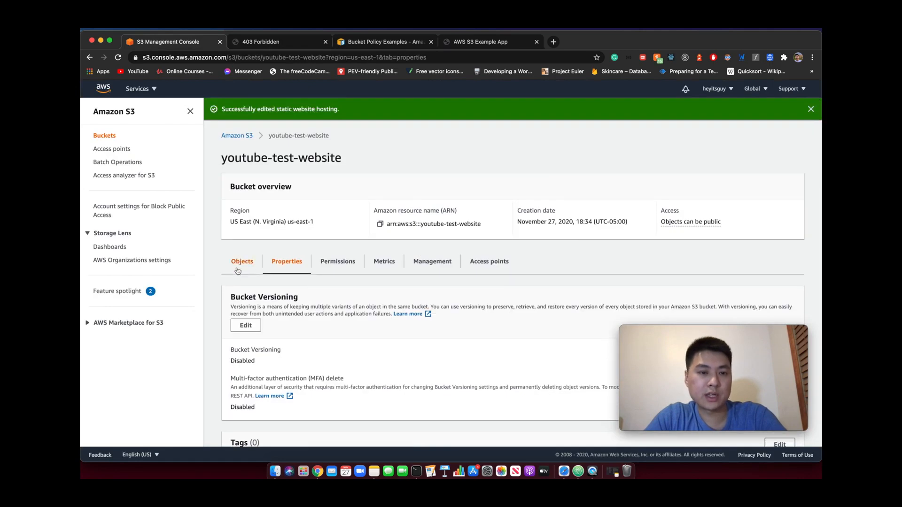
{"action": "left_click", "coordinate": [338, 262]}
{"action": "scroll", "coordinate": [329, 263], "scroll_direction": "down", "scroll_amount": 4}
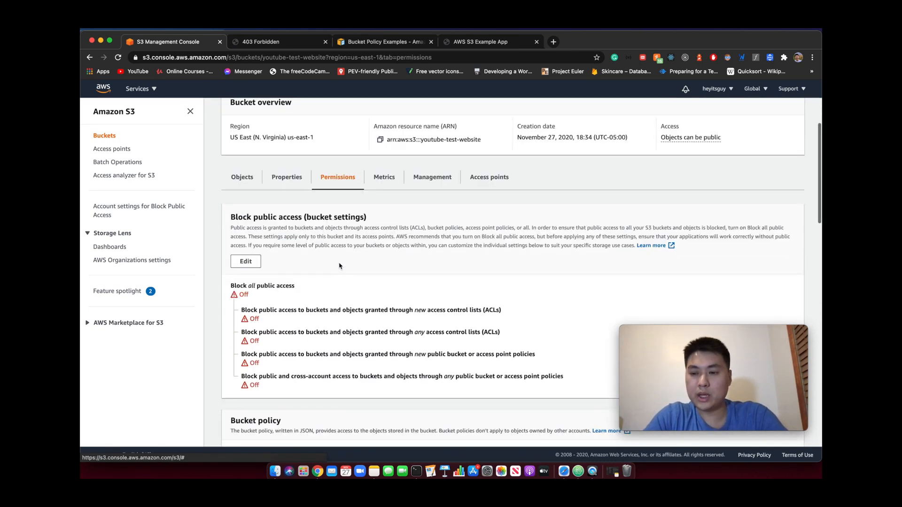
{"action": "scroll", "coordinate": [267, 254], "scroll_direction": "down", "scroll_amount": 2}
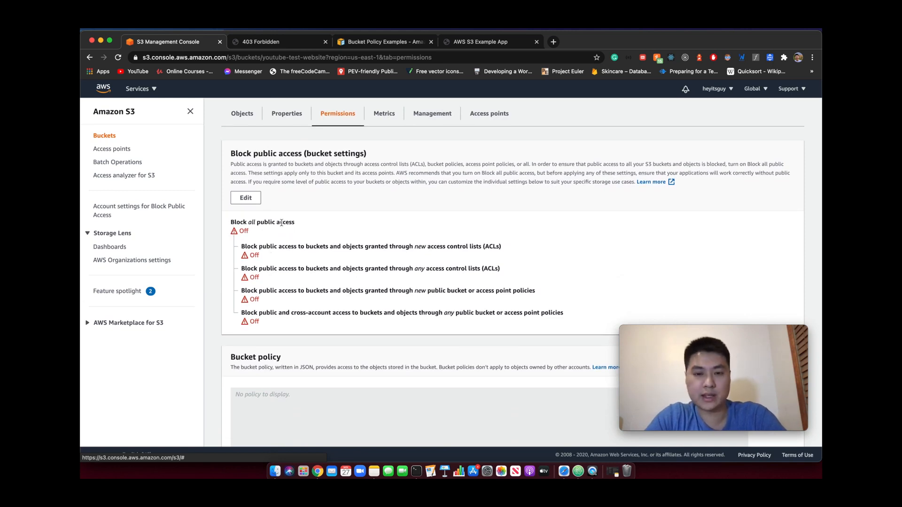
{"action": "scroll", "coordinate": [281, 223], "scroll_direction": "down", "scroll_amount": 3}
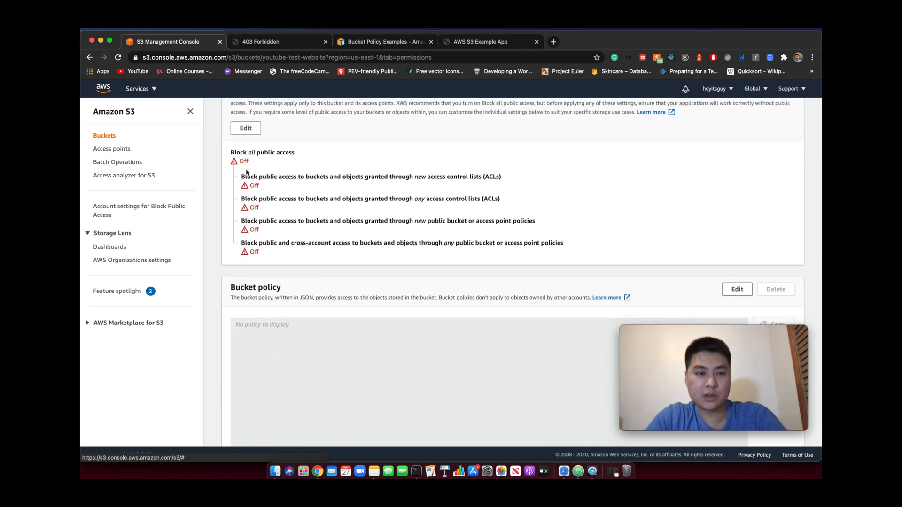
{"action": "scroll", "coordinate": [252, 242], "scroll_direction": "up", "scroll_amount": 1}
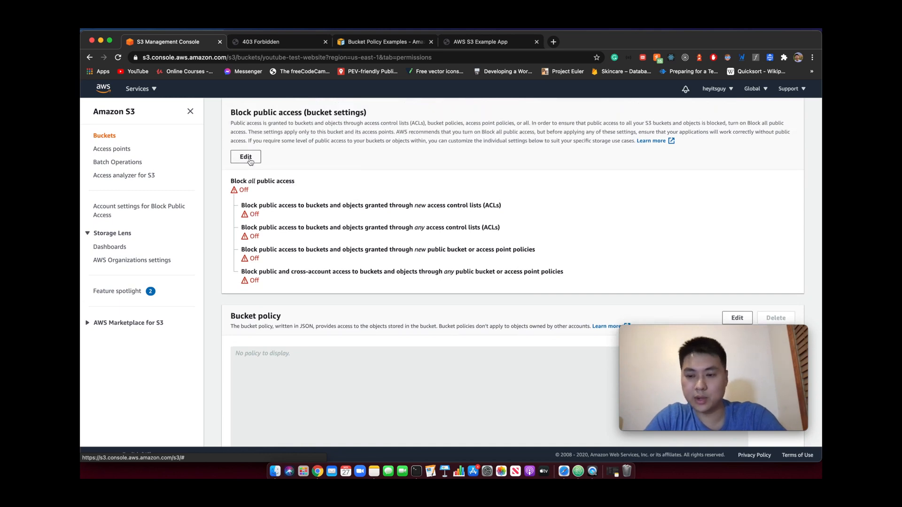
{"action": "scroll", "coordinate": [272, 188], "scroll_direction": "down", "scroll_amount": 2}
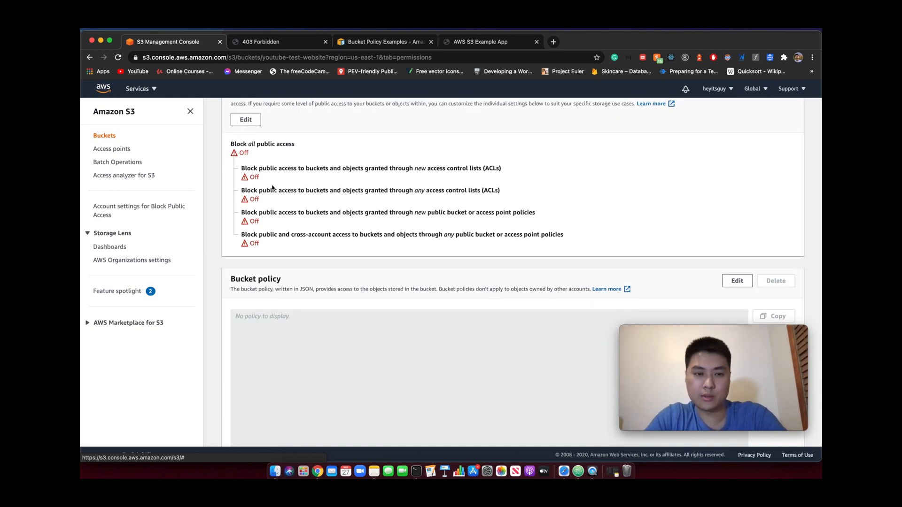
Find the bucket policy in the youtube-test-website permissions and open it for editing
{"action": "scroll", "coordinate": [380, 227], "scroll_direction": "down", "scroll_amount": 4}
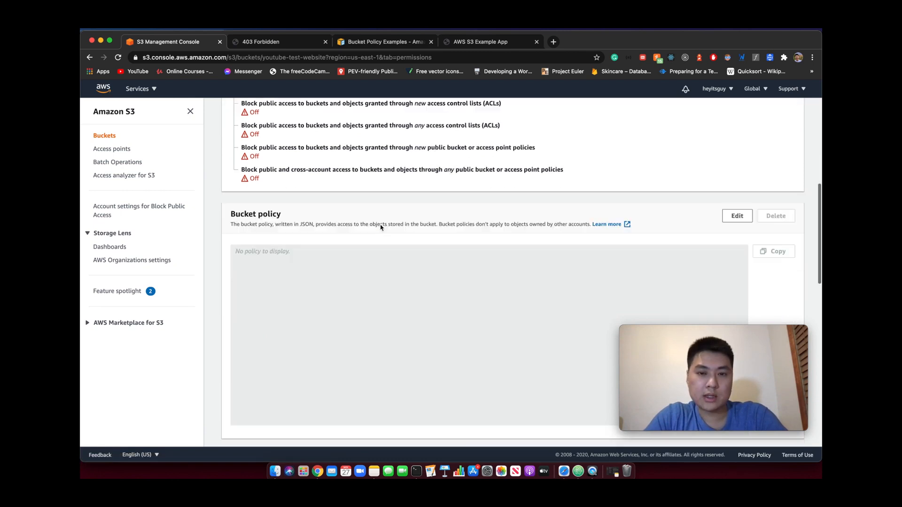
{"action": "scroll", "coordinate": [381, 227], "scroll_direction": "down", "scroll_amount": 2}
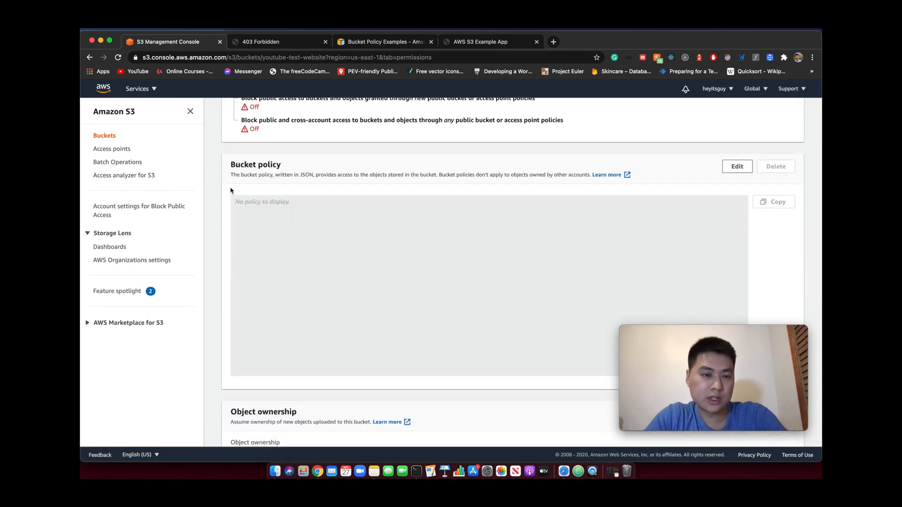
{"action": "scroll", "coordinate": [612, 256], "scroll_direction": "down", "scroll_amount": 2}
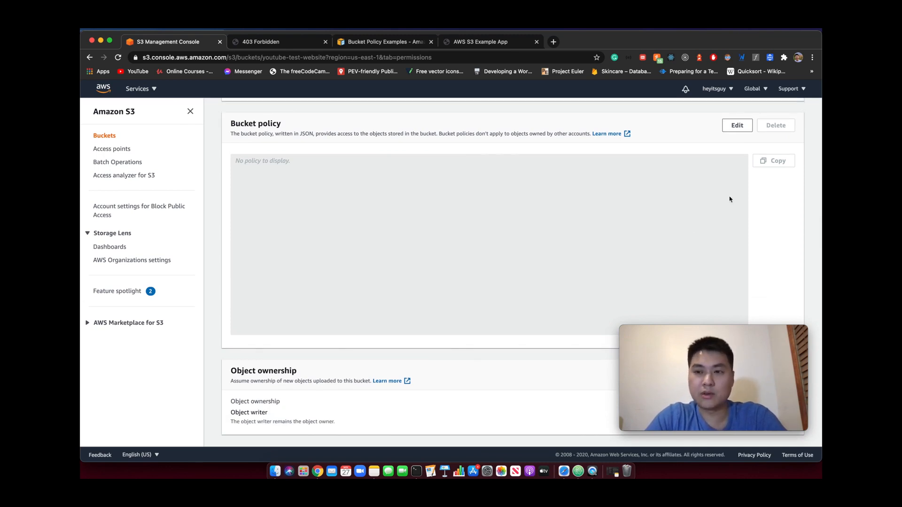
{"action": "left_click", "coordinate": [737, 124]}
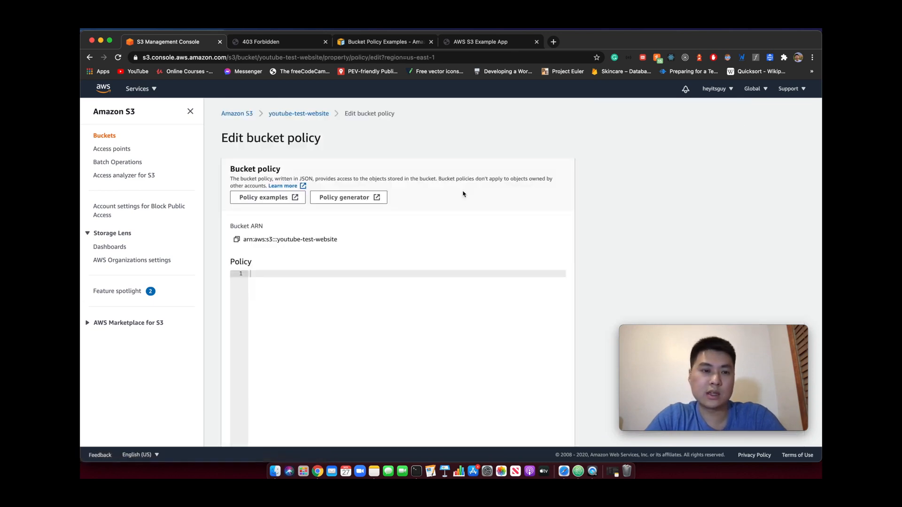
{"action": "scroll", "coordinate": [465, 193], "scroll_direction": "down", "scroll_amount": 2}
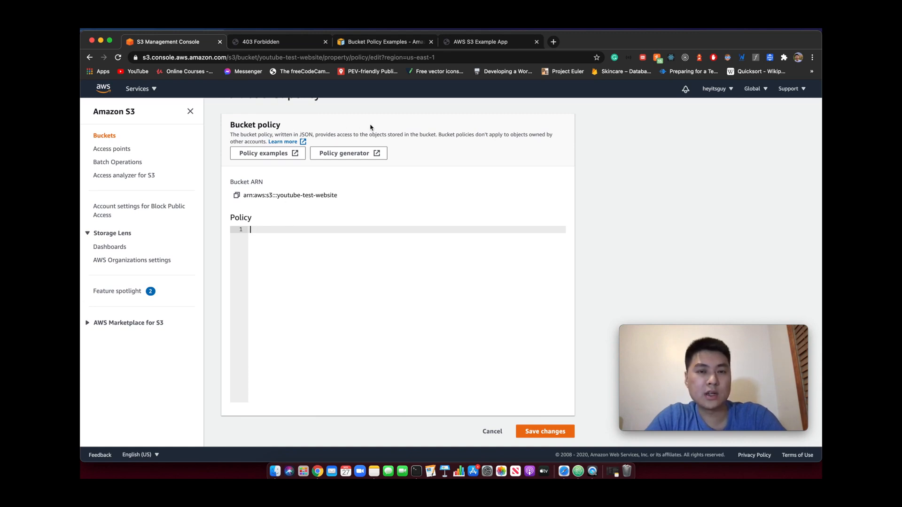
Copy the PublicRead example policy from the AWS Bucket Policy Examples documentation into the bucket's policy editor
{"action": "left_click", "coordinate": [374, 45]}
{"action": "scroll", "coordinate": [308, 152], "scroll_direction": "up", "scroll_amount": 3}
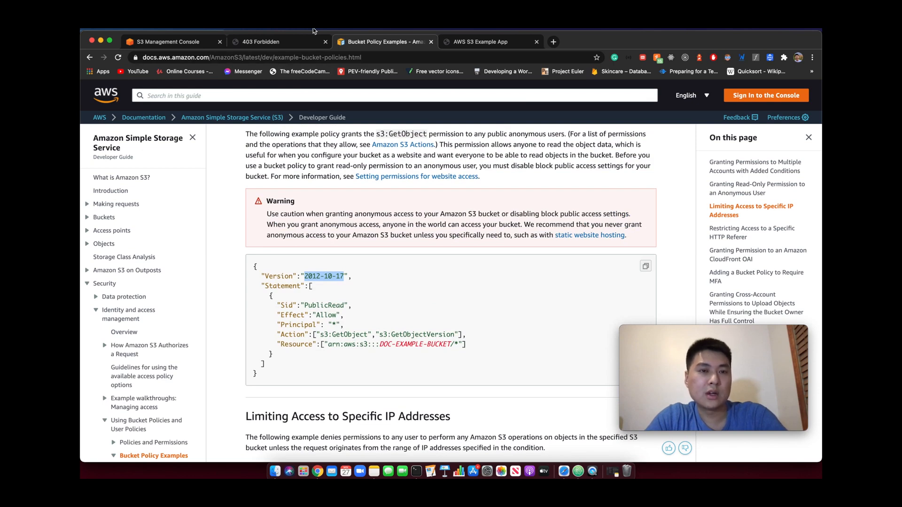
{"action": "scroll", "coordinate": [306, 225], "scroll_direction": "down", "scroll_amount": 2}
{"action": "left_click", "coordinate": [280, 312]}
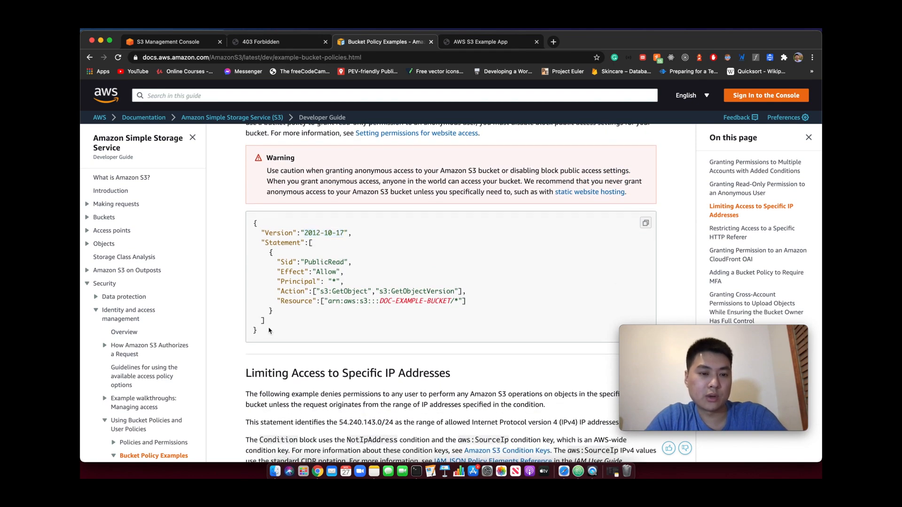
{"action": "left_click_drag", "start_coordinate": [266, 333], "coordinate": [249, 226]}
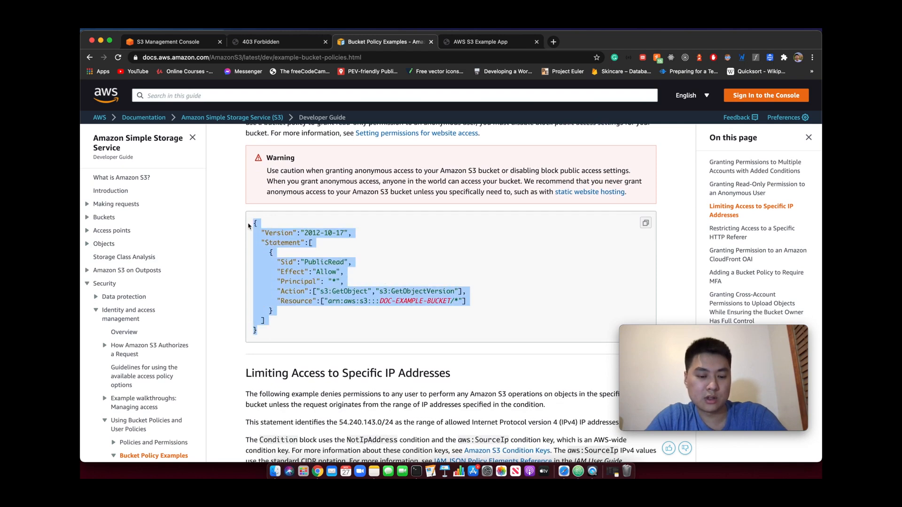
{"action": "left_click", "coordinate": [190, 43]}
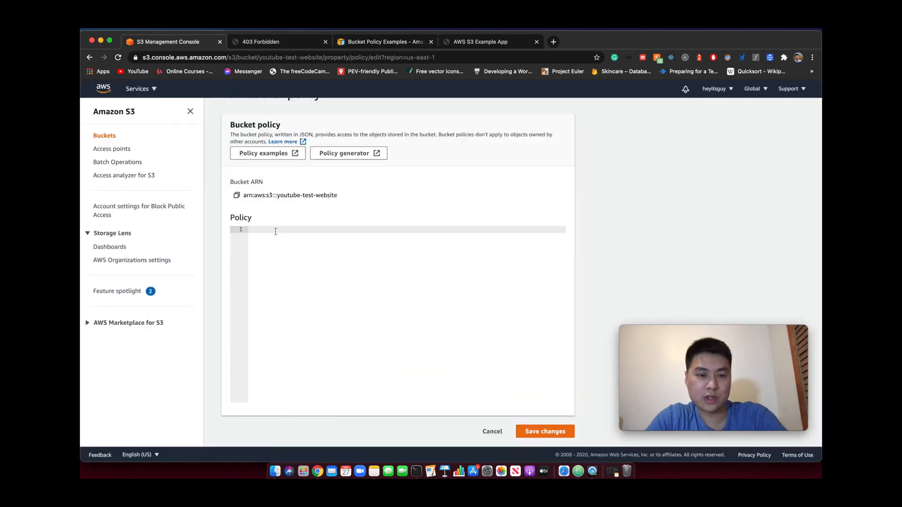
{"action": "type", "text": "{     \"Version\": \"2012-10-17\",     \"Statement\": [         {             \"Sid\": \"PublicRead\",             \"Effect\": \"Allow\",             \"Principal\": \"*\",             \"Action\": [                 \"s3:GetObject\",                 \"s3:GetObjectVersion\"             ],             \"Resource\": [                 \"arn:aws:s3:::DOC-EXAMPLE-BUCKET/*\"             ]         }     ] }"}
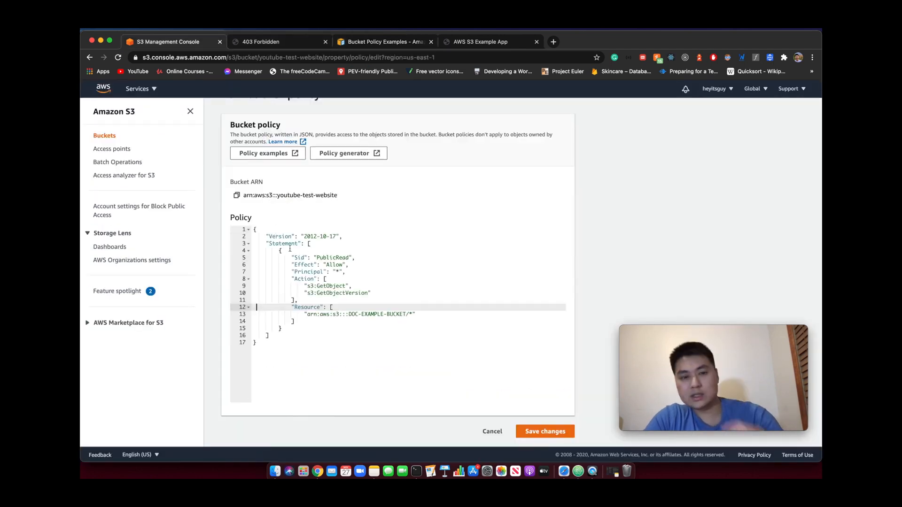
Remove the s3:GetObjectVersion action from the bucket policy, leaving only s3:GetObject
{"action": "left_click", "coordinate": [338, 265]}
{"action": "double_click", "coordinate": [325, 286]}
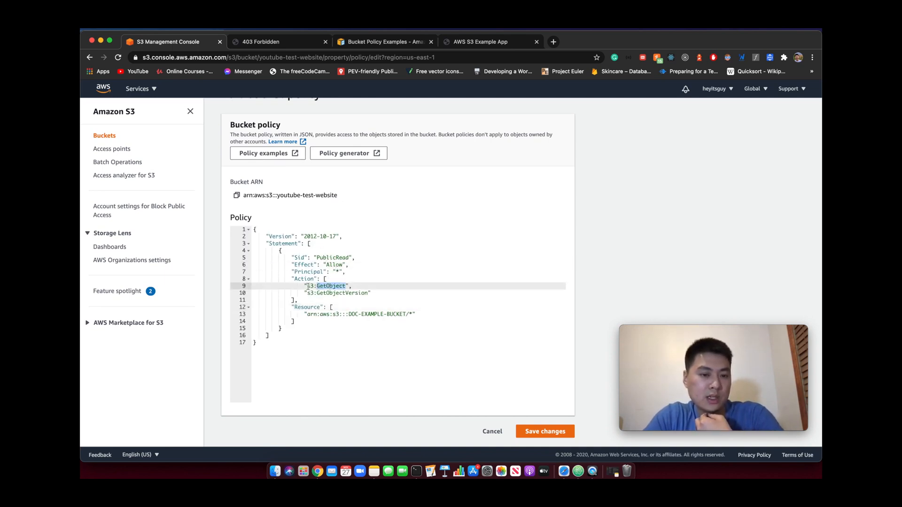
{"action": "left_click", "coordinate": [349, 293]}
{"action": "double_click", "coordinate": [311, 286]}
{"action": "left_click_drag", "start_coordinate": [371, 293], "coordinate": [349, 285]}
{"action": "key", "text": "BackSpace"}
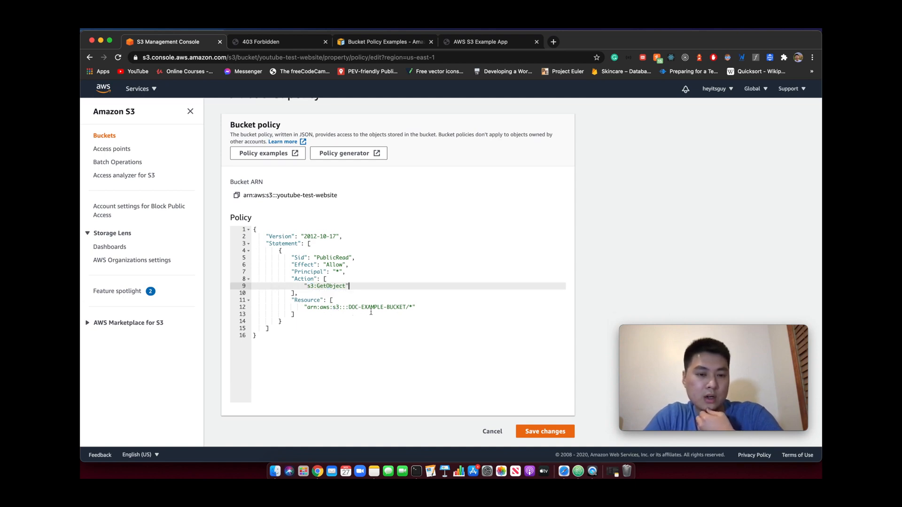
Replace DOC-EXAMPLE-BUCKET in the policy's resource ARN with youtube-test-website, keeping the /* suffix, and save the bucket policy
{"action": "left_click_drag", "start_coordinate": [348, 307], "coordinate": [409, 307]}
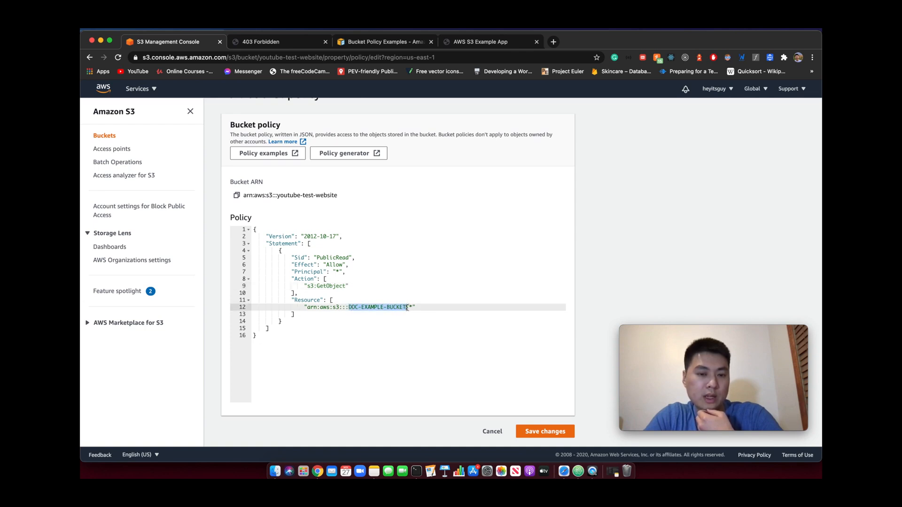
{"action": "key", "text": "BackSpace"}
{"action": "scroll", "coordinate": [407, 307], "scroll_direction": "up", "scroll_amount": 2}
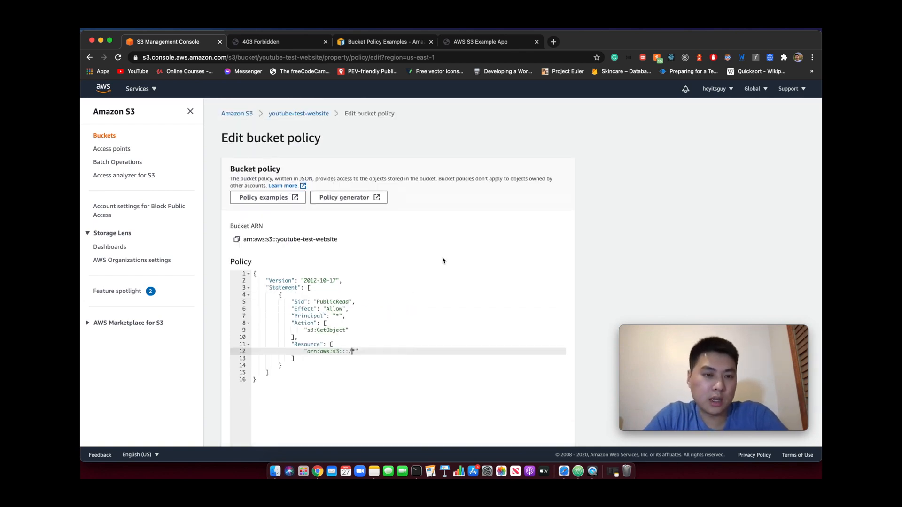
{"action": "left_click_drag", "start_coordinate": [331, 116], "coordinate": [267, 116]}
{"action": "key", "text": "super+c"}
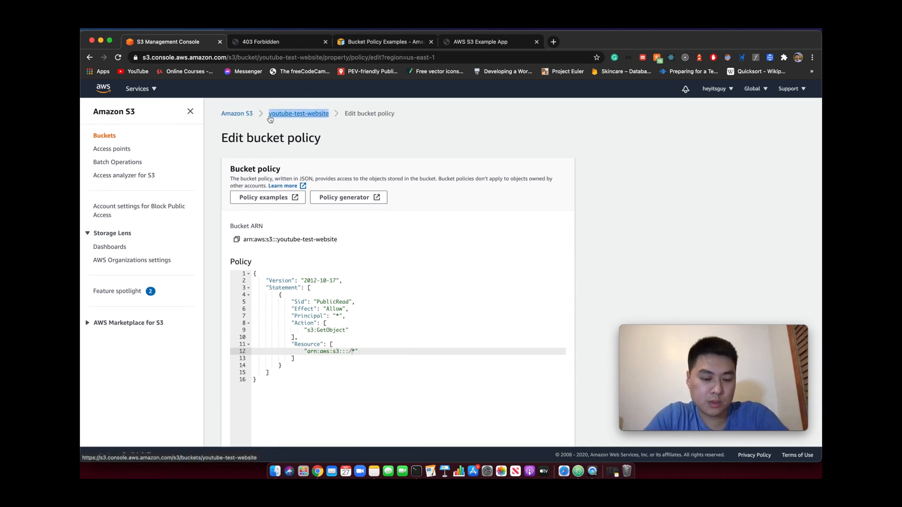
{"action": "left_click", "coordinate": [349, 353]}
{"action": "key", "text": "super+v"}
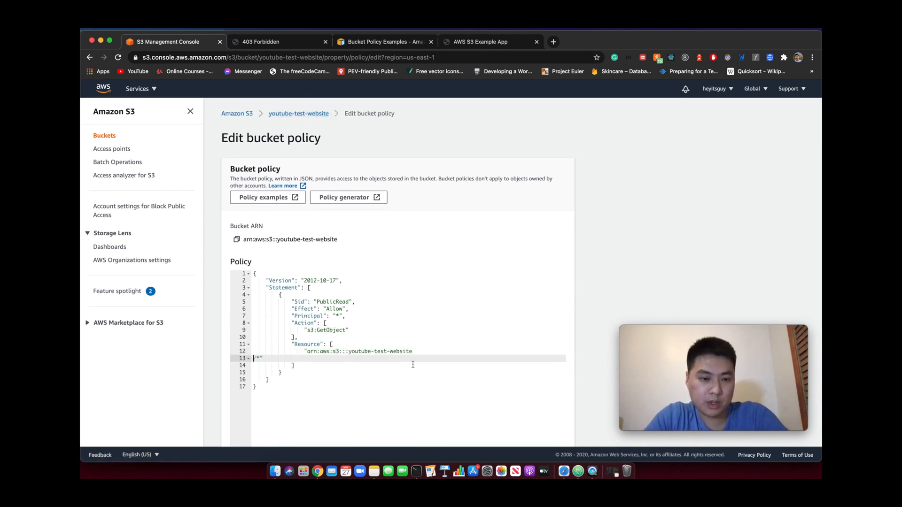
{"action": "key", "text": "BackSpace"}
{"action": "scroll", "coordinate": [413, 364], "scroll_direction": "down", "scroll_amount": 2}
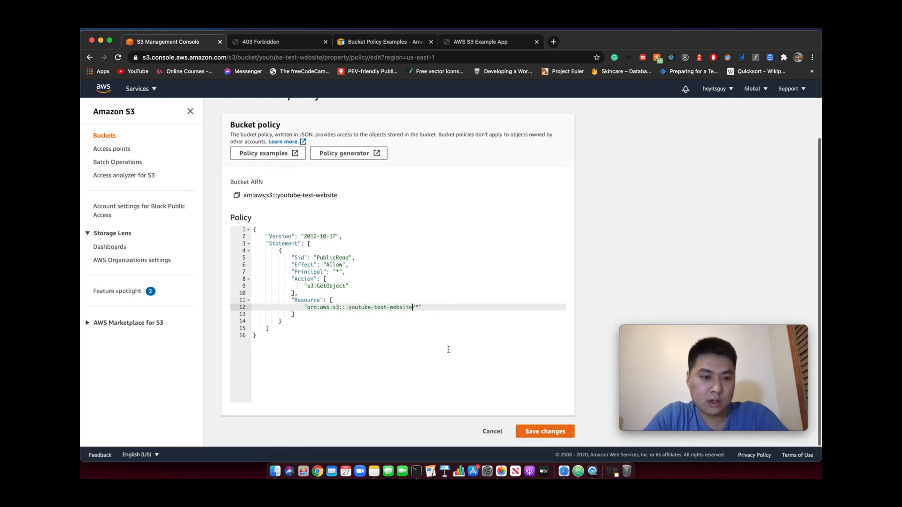
{"action": "left_click", "coordinate": [527, 432]}
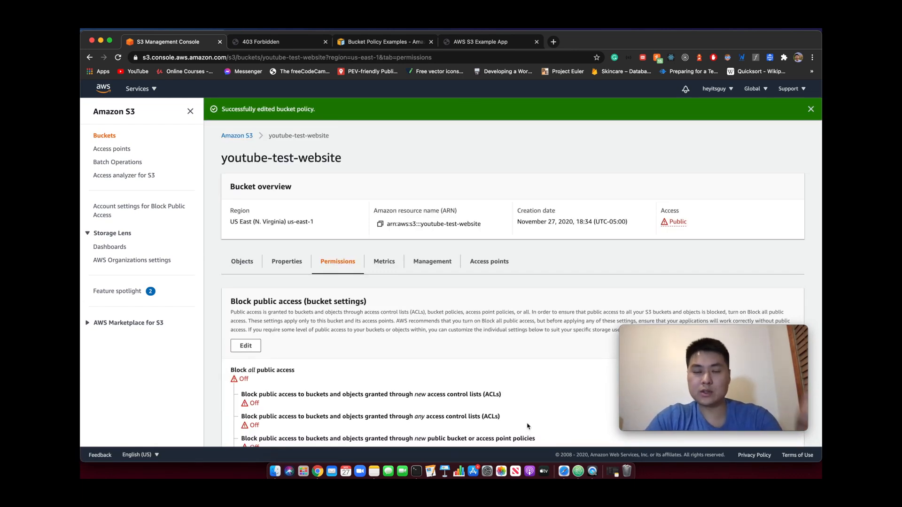
Open the bucket website endpoint from the static website hosting properties to test the site
{"action": "left_click", "coordinate": [295, 265]}
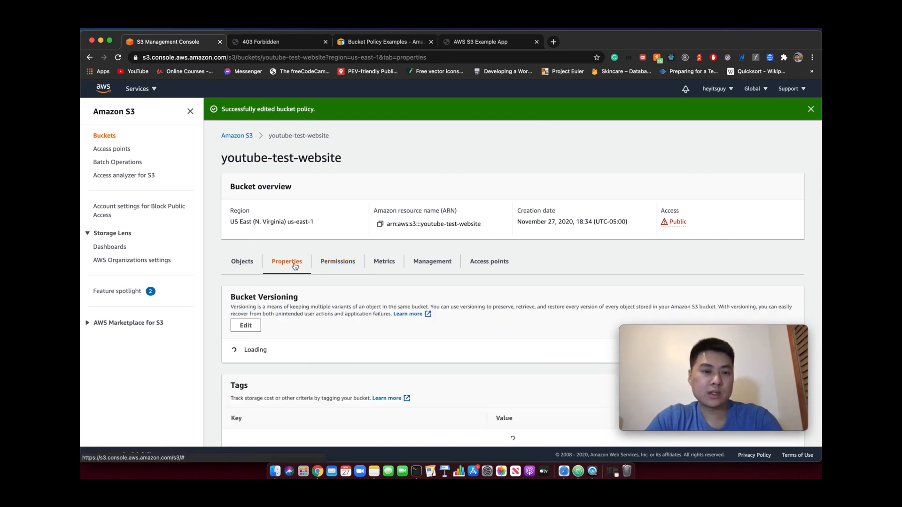
{"action": "scroll", "coordinate": [330, 270], "scroll_direction": "down", "scroll_amount": 10}
{"action": "scroll", "coordinate": [331, 273], "scroll_direction": "down", "scroll_amount": 15}
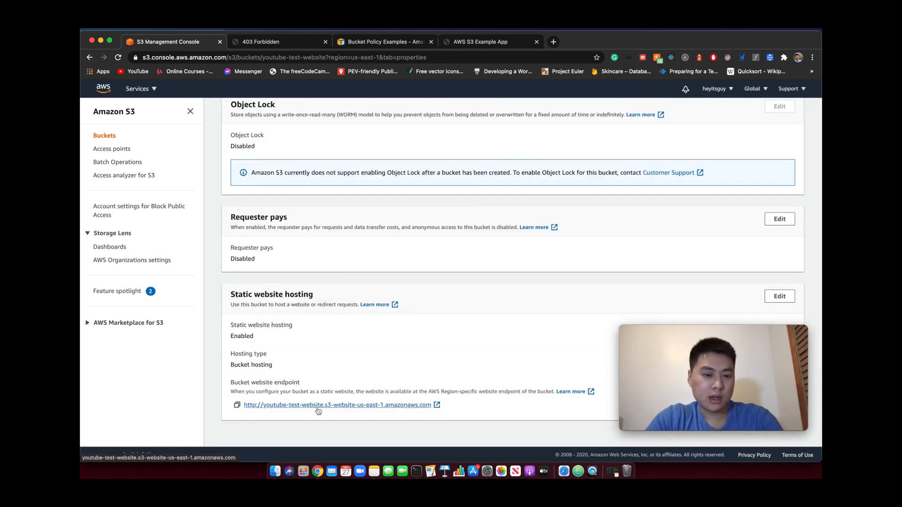
{"action": "left_click", "coordinate": [318, 407]}
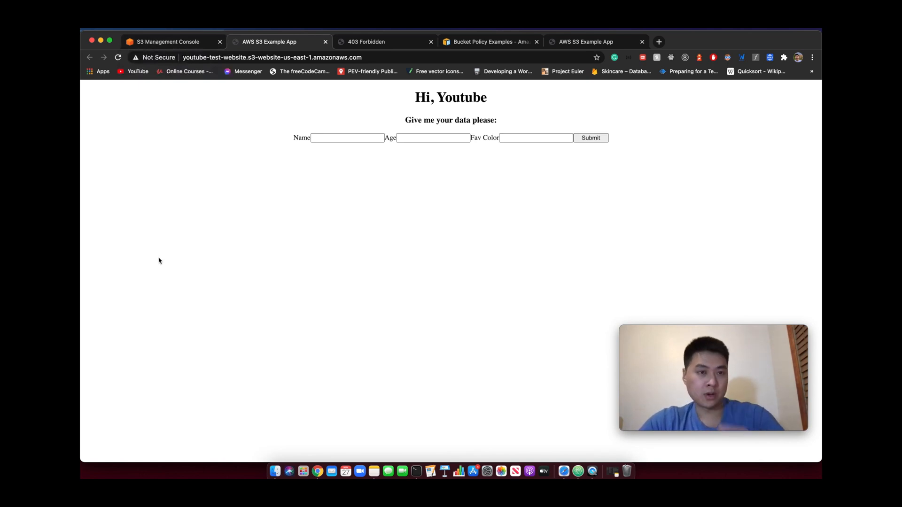
Return to the S3 console, search the AWS services for CloudFront and open it
{"action": "left_click", "coordinate": [173, 47]}
{"action": "scroll", "coordinate": [337, 176], "scroll_direction": "up", "scroll_amount": 15}
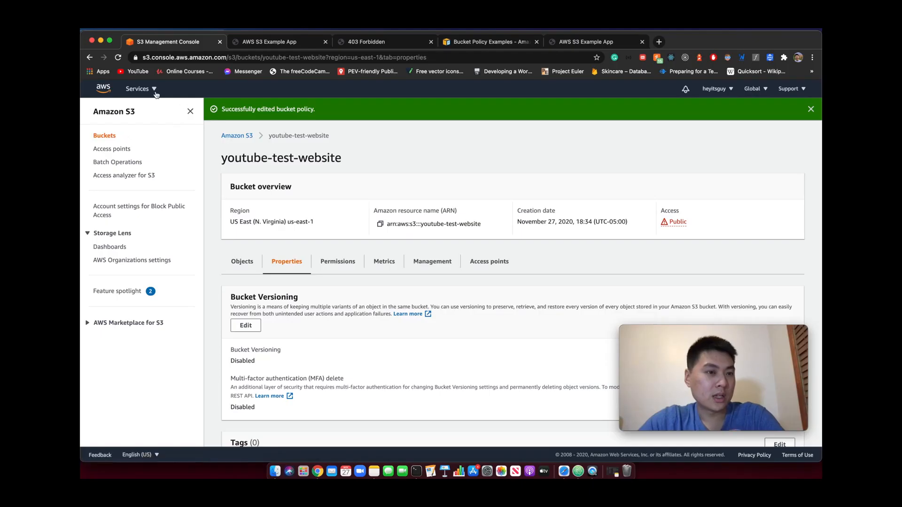
{"action": "left_click", "coordinate": [141, 89]}
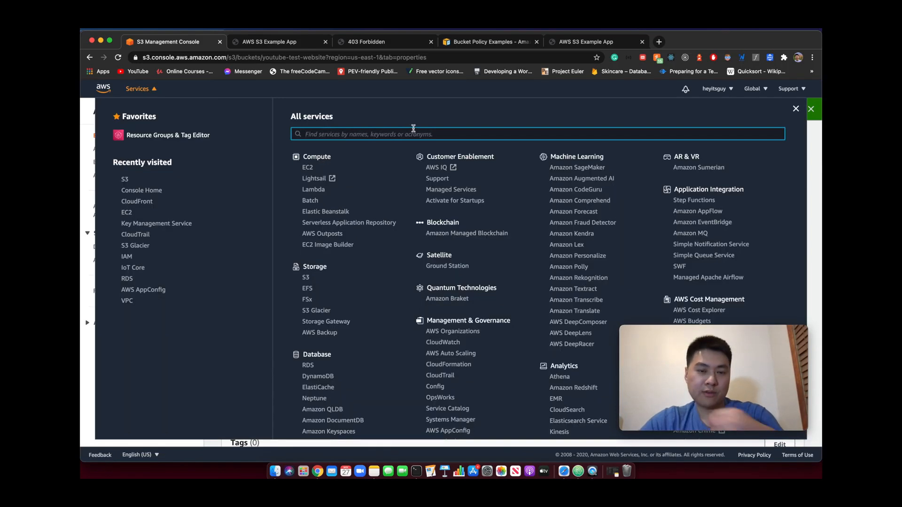
{"action": "type", "text": "cloud"}
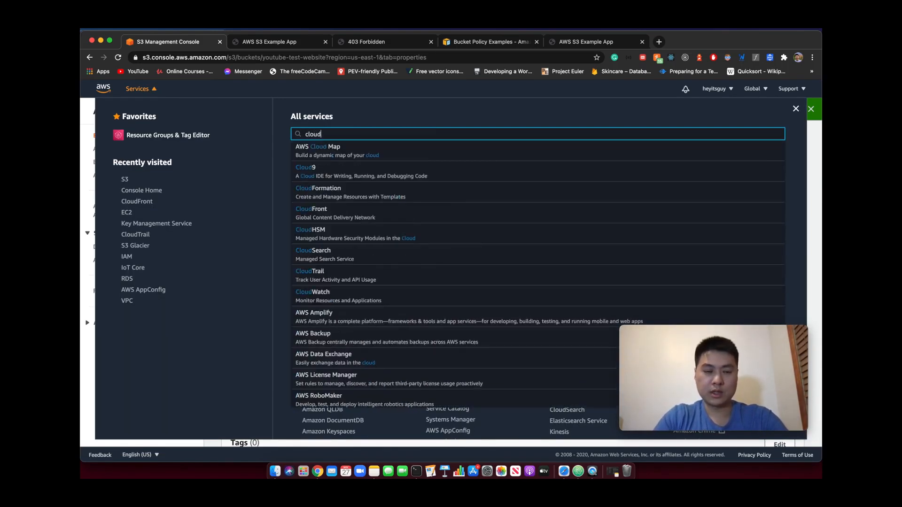
{"action": "type", "text": "fr"}
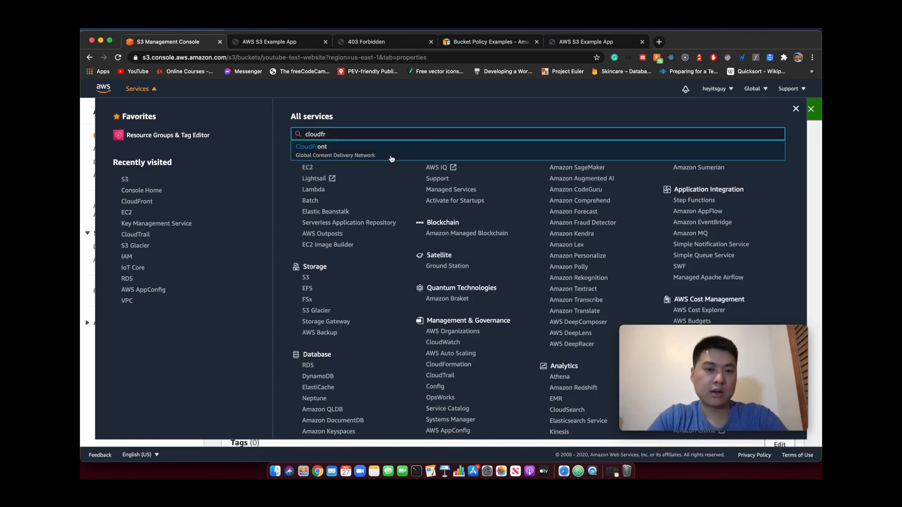
{"action": "left_click", "coordinate": [370, 158]}
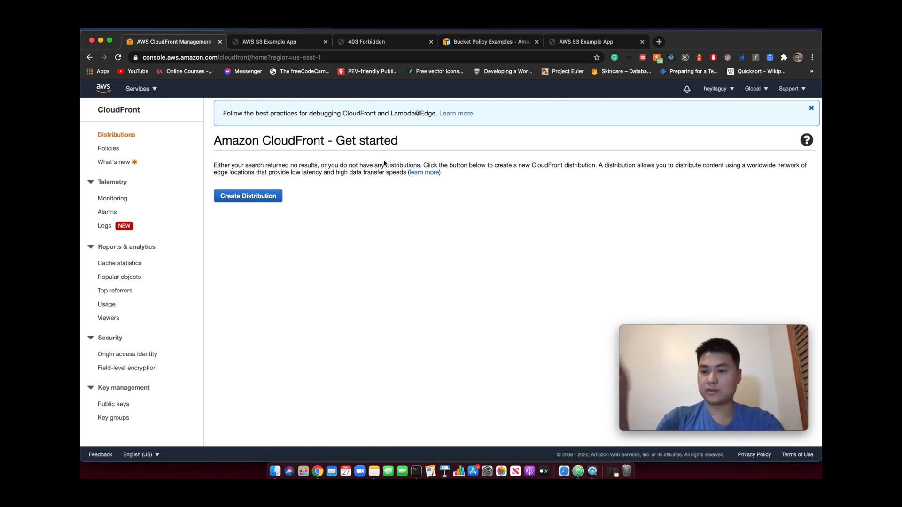
Start a new CloudFront web distribution with youtube-test-website.s3.amazonaws.com as the origin domain name
{"action": "left_click", "coordinate": [243, 196]}
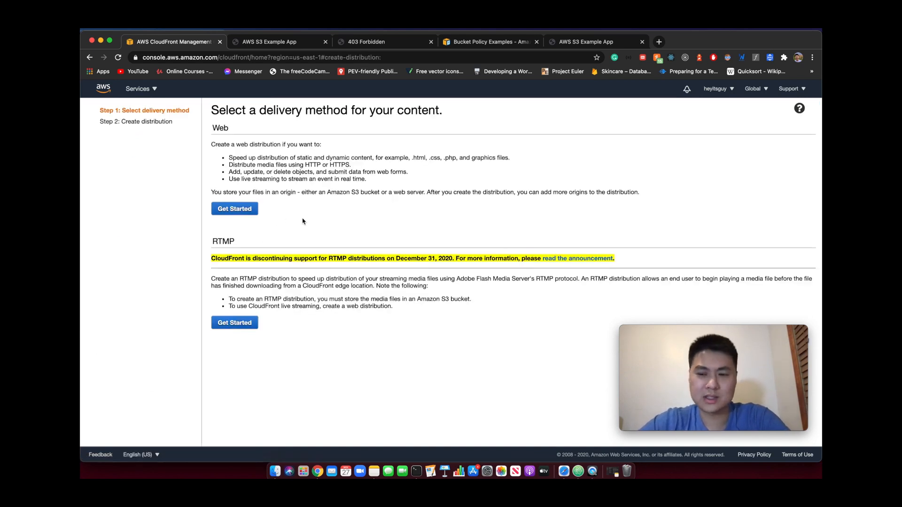
{"action": "left_click", "coordinate": [237, 210]}
{"action": "left_click", "coordinate": [349, 150]}
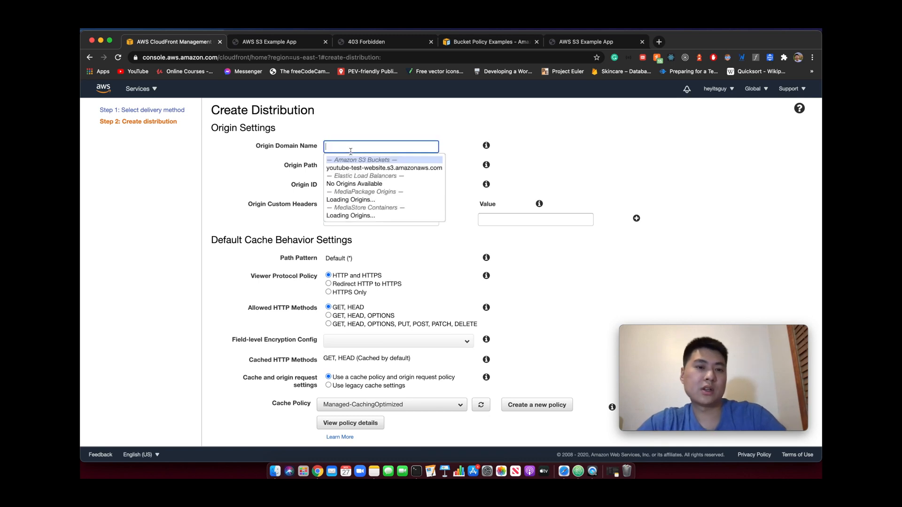
{"action": "left_click", "coordinate": [283, 144]}
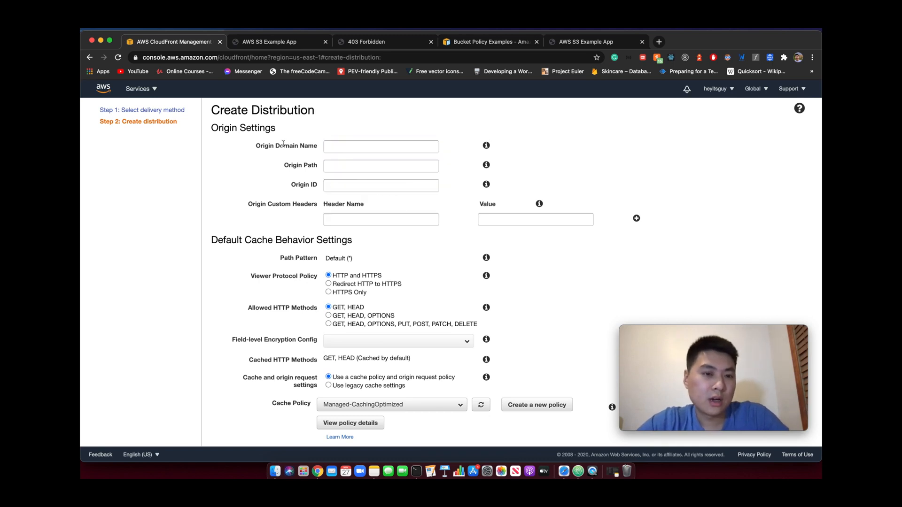
{"action": "left_click", "coordinate": [334, 145]}
{"action": "left_click", "coordinate": [346, 167]}
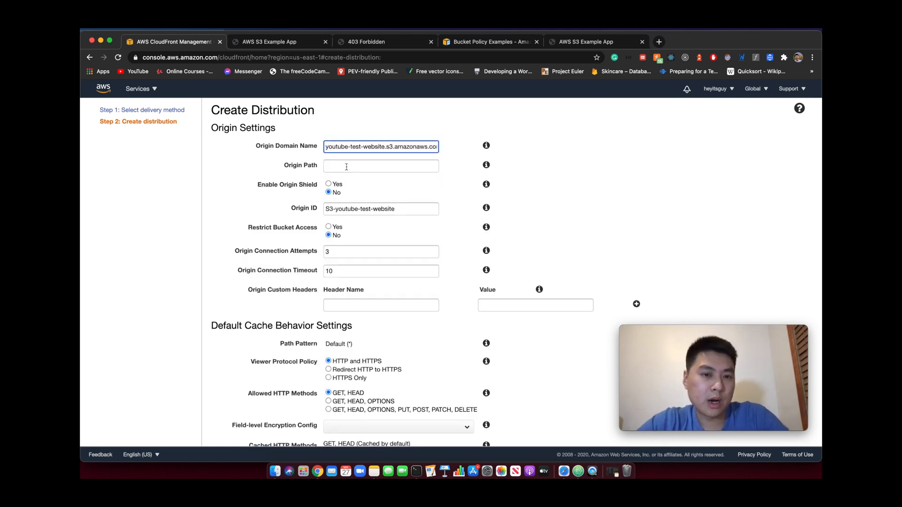
{"action": "left_click", "coordinate": [336, 164]}
Review the cache behavior and distribution settings, choosing Use All Edge Locations (Best Performance) as the price class
{"action": "scroll", "coordinate": [240, 243], "scroll_direction": "down", "scroll_amount": 5}
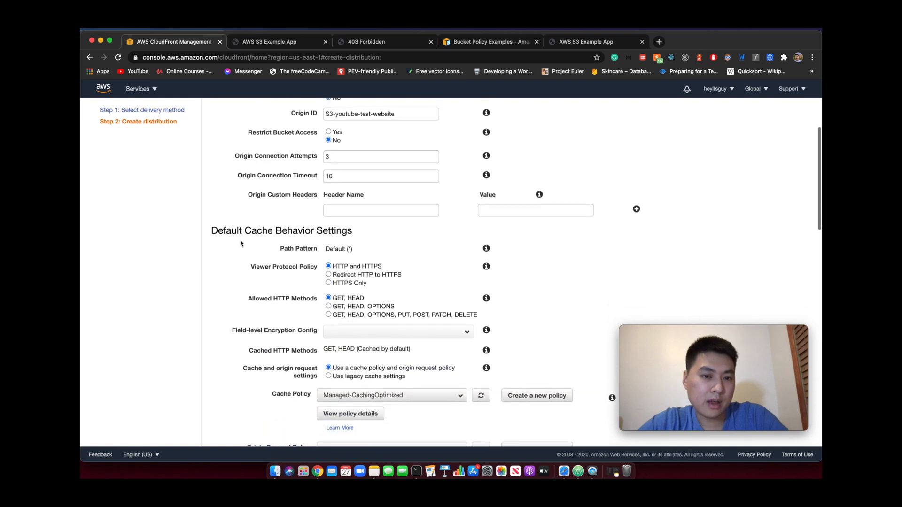
{"action": "scroll", "coordinate": [240, 243], "scroll_direction": "down", "scroll_amount": 5}
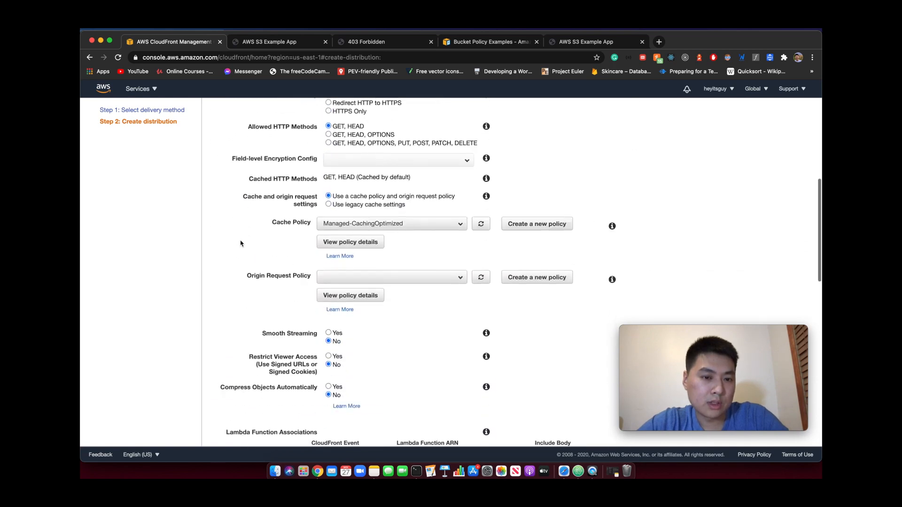
{"action": "scroll", "coordinate": [240, 244], "scroll_direction": "up", "scroll_amount": 3}
{"action": "scroll", "coordinate": [240, 243], "scroll_direction": "down", "scroll_amount": 3}
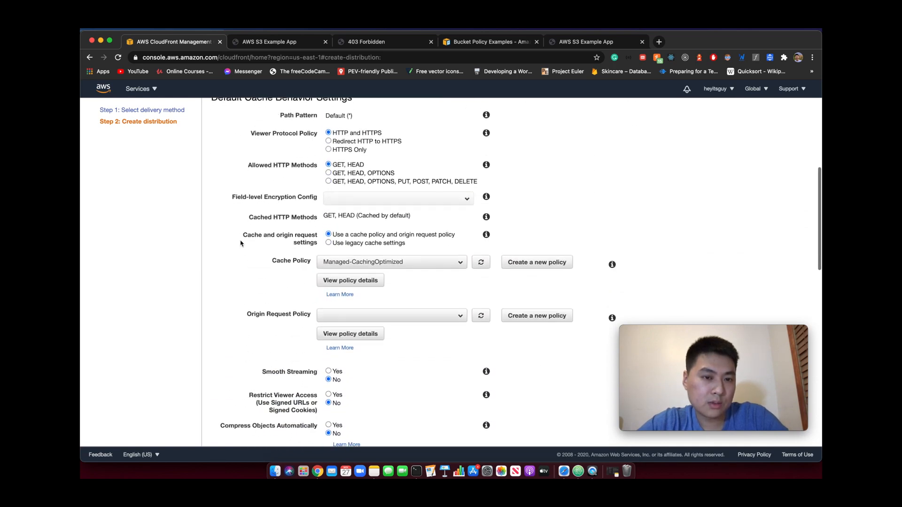
{"action": "scroll", "coordinate": [240, 243], "scroll_direction": "down", "scroll_amount": 2}
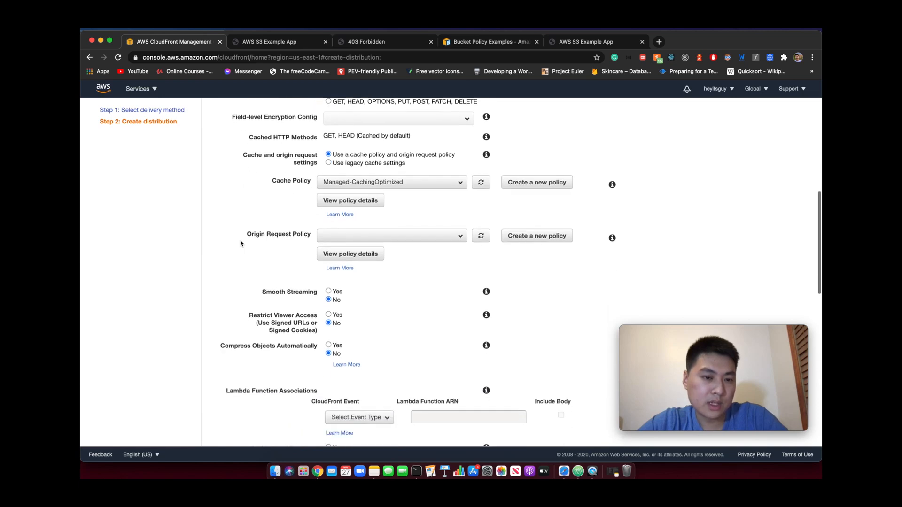
{"action": "scroll", "coordinate": [240, 244], "scroll_direction": "down", "scroll_amount": 6}
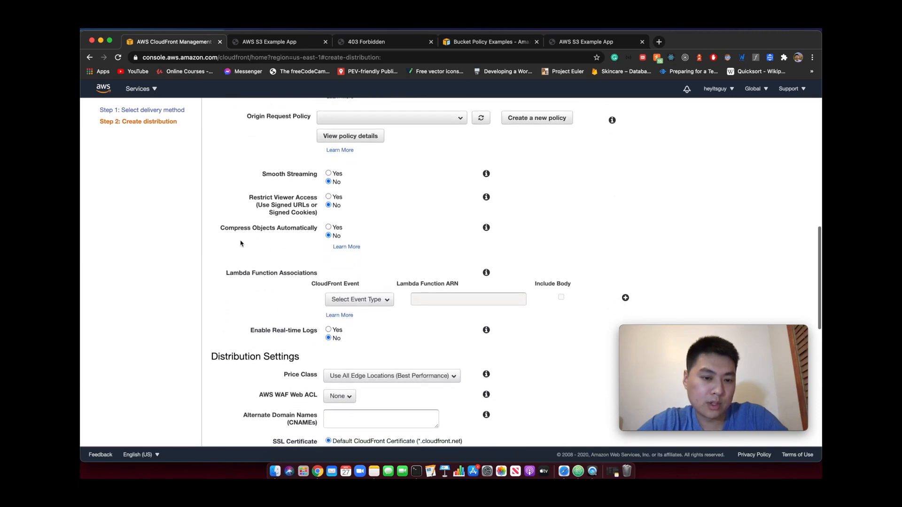
{"action": "scroll", "coordinate": [240, 243], "scroll_direction": "down", "scroll_amount": 5}
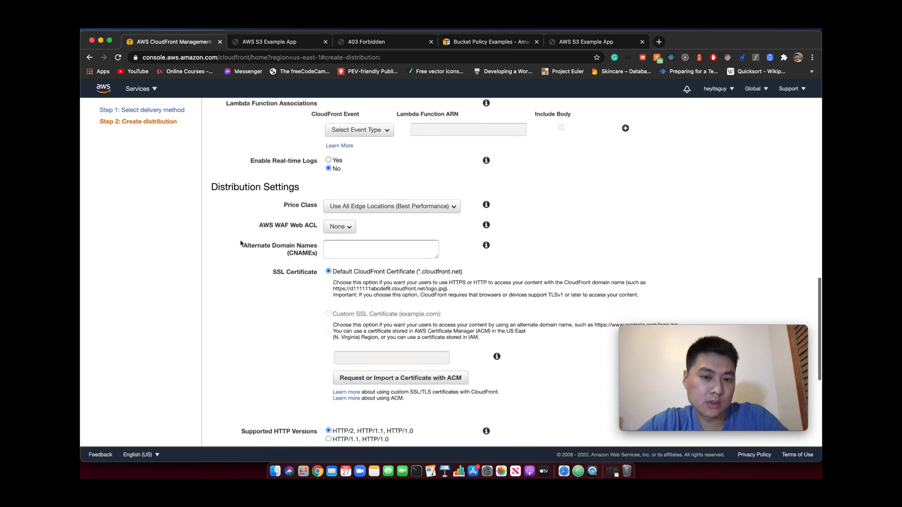
{"action": "left_click", "coordinate": [354, 209]}
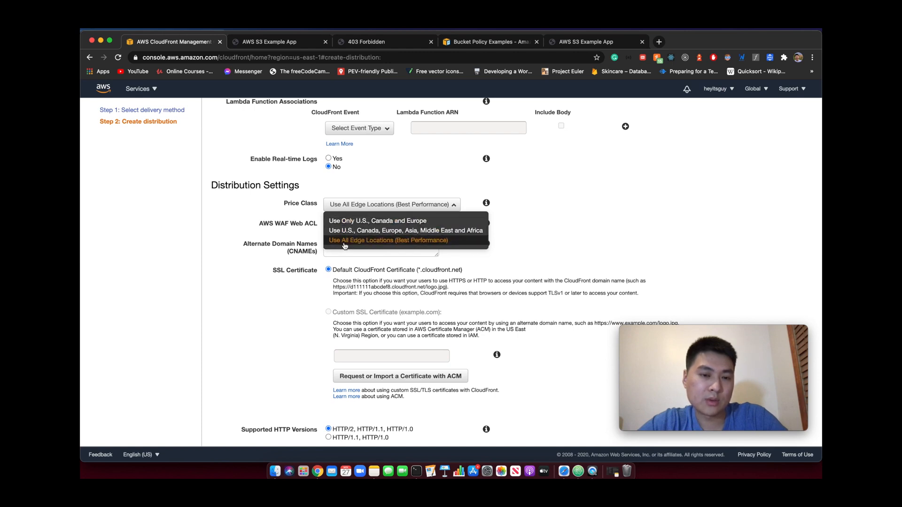
{"action": "left_click", "coordinate": [386, 240]}
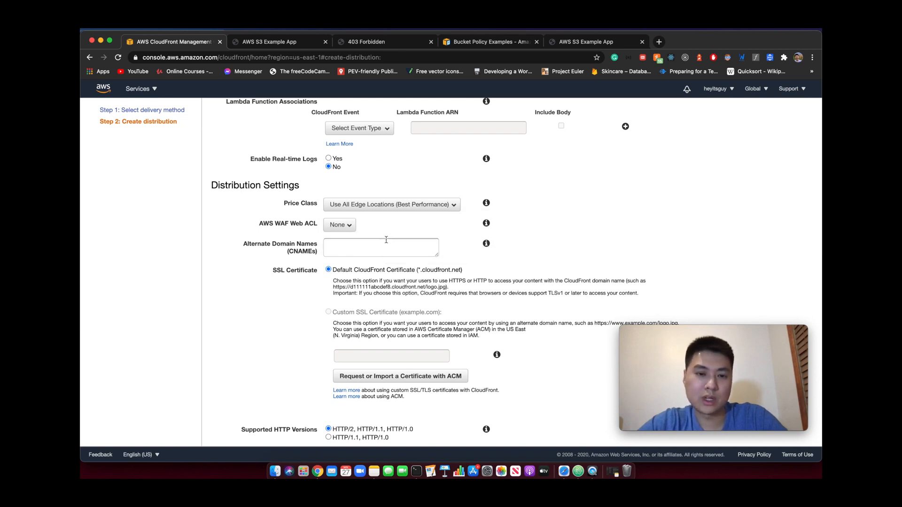
{"action": "scroll", "coordinate": [408, 228], "scroll_direction": "down", "scroll_amount": 2}
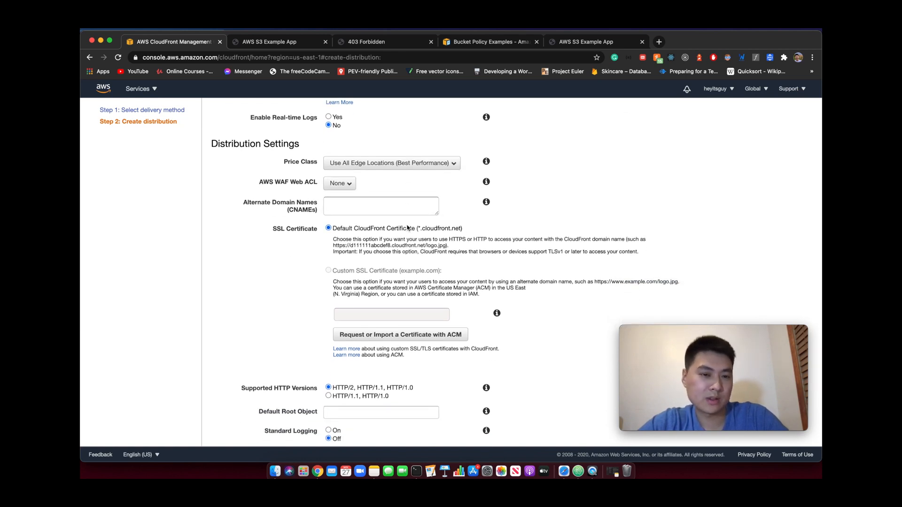
{"action": "scroll", "coordinate": [408, 228], "scroll_direction": "down", "scroll_amount": 1}
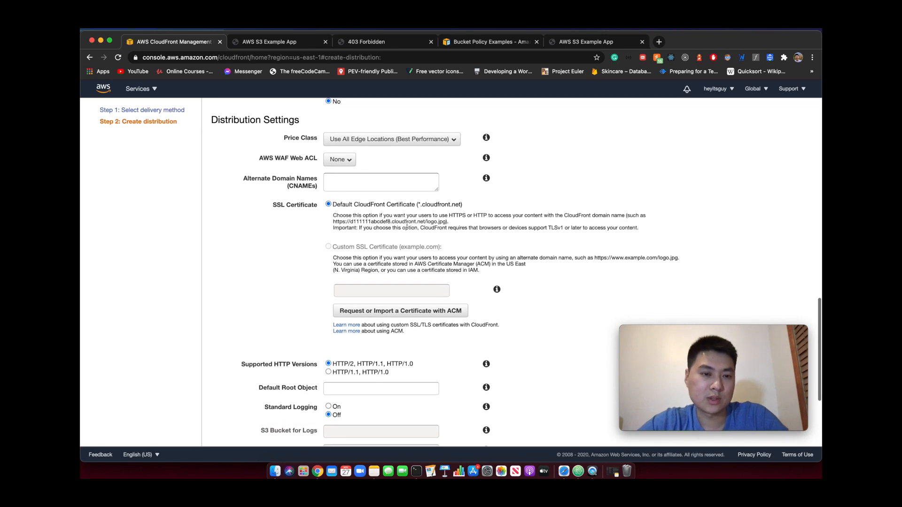
Find the Default Root Object setting in the distribution settings and set it to index.html
{"action": "scroll", "coordinate": [407, 227], "scroll_direction": "down", "scroll_amount": 7}
{"action": "scroll", "coordinate": [407, 227], "scroll_direction": "up", "scroll_amount": 10}
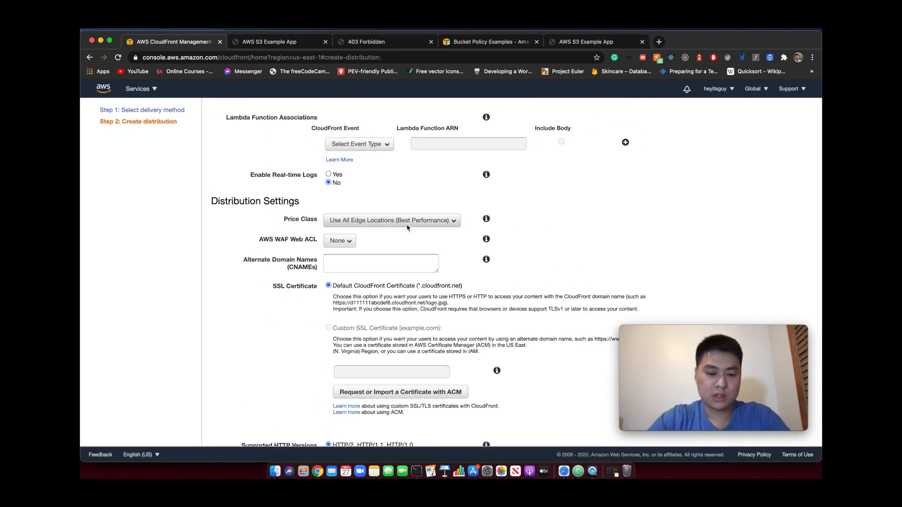
{"action": "key", "text": "super+f"}
{"action": "type", "text": "root"}
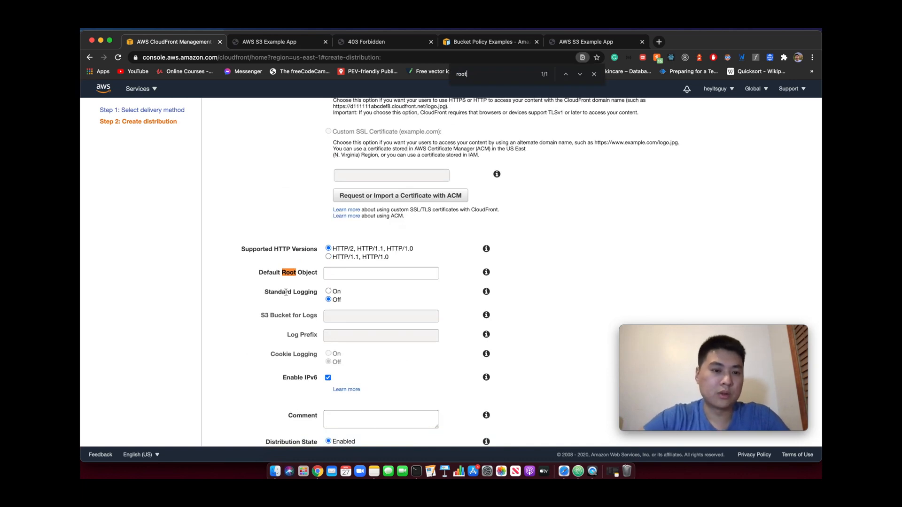
{"action": "left_click", "coordinate": [338, 273]}
{"action": "type", "text": "index.html"}
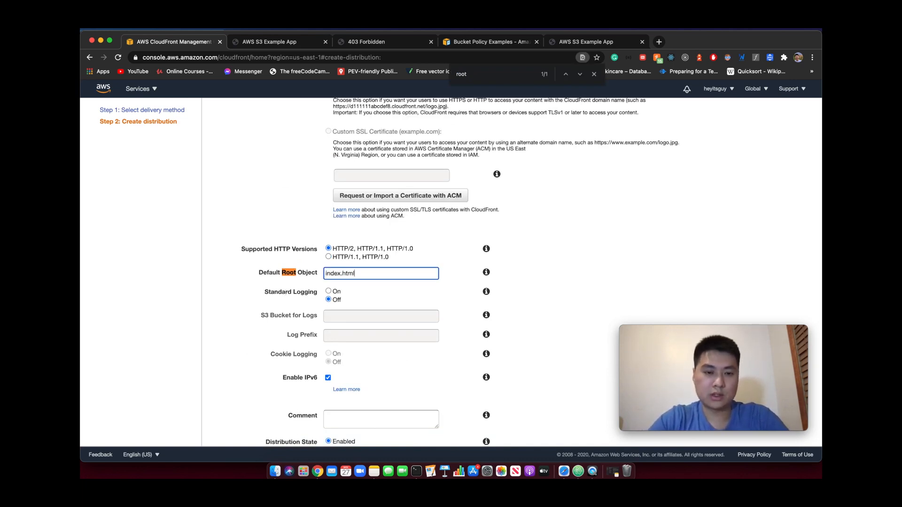
Keep the remaining distribution settings as they are and create the CloudFront distribution
{"action": "scroll", "coordinate": [348, 322], "scroll_direction": "down", "scroll_amount": 1}
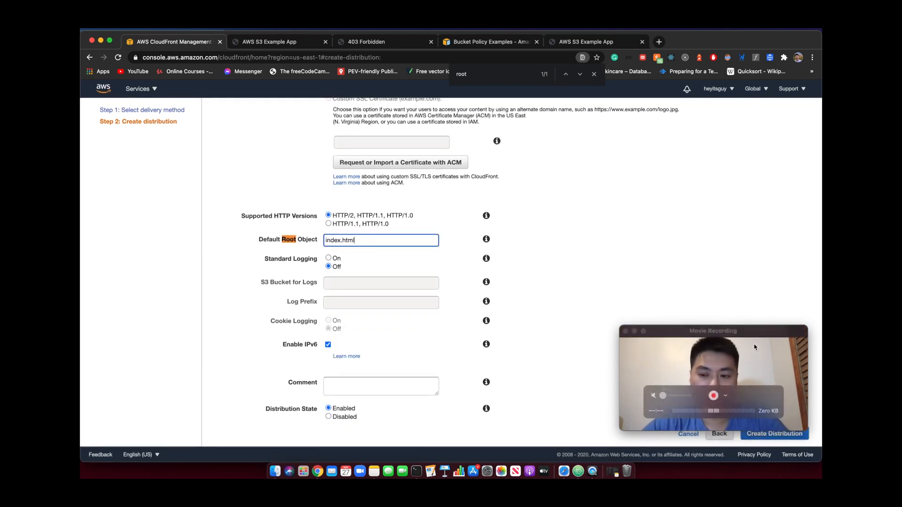
{"action": "left_click_drag", "start_coordinate": [754, 347], "coordinate": [754, 320]}
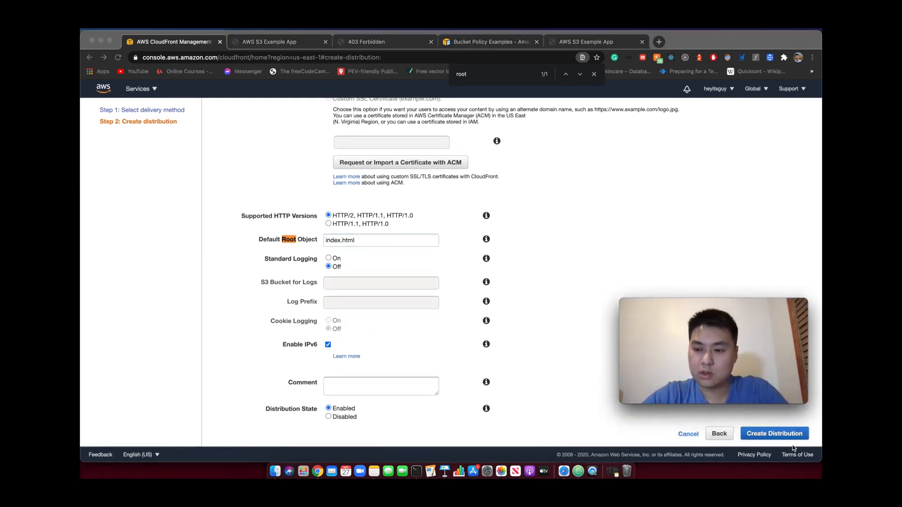
{"action": "left_click", "coordinate": [795, 450]}
{"action": "left_click", "coordinate": [775, 433]}
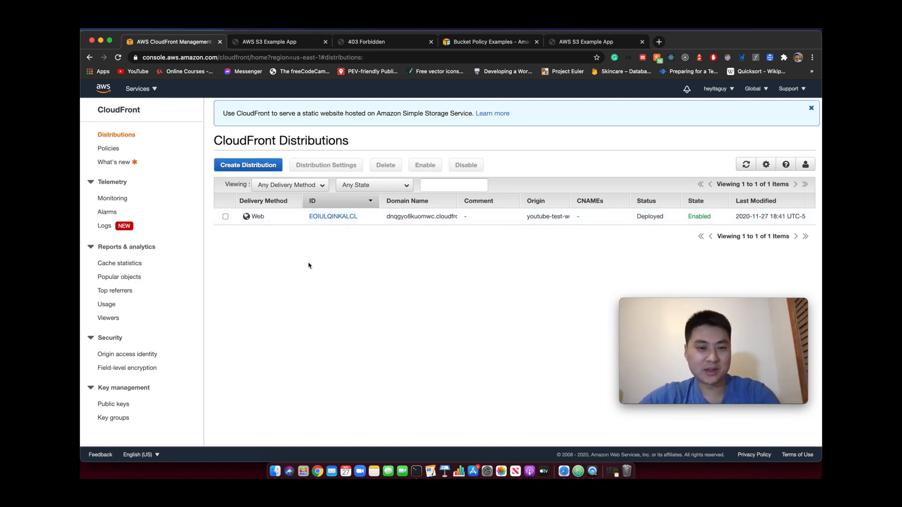
Copy the full domain name of the deployed web distribution from the CloudFront distributions list
{"action": "left_click", "coordinate": [653, 217]}
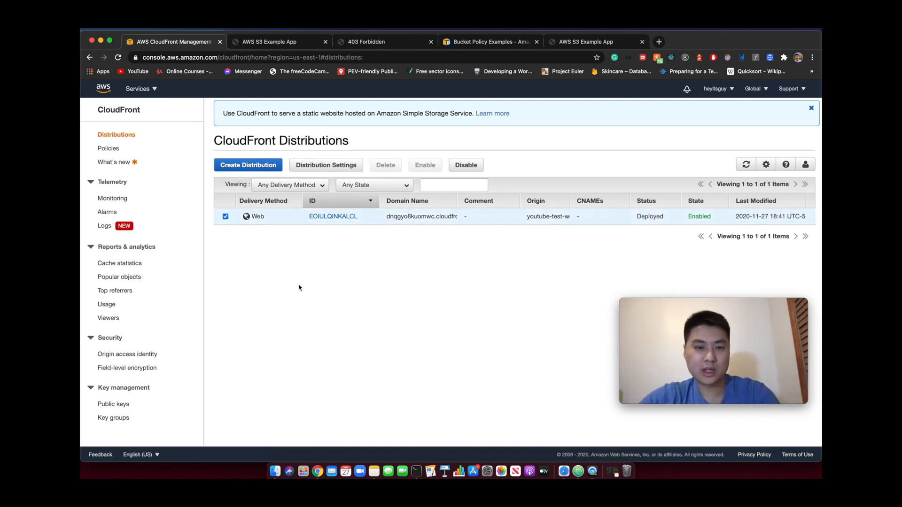
{"action": "left_click_drag", "start_coordinate": [387, 217], "coordinate": [426, 217]}
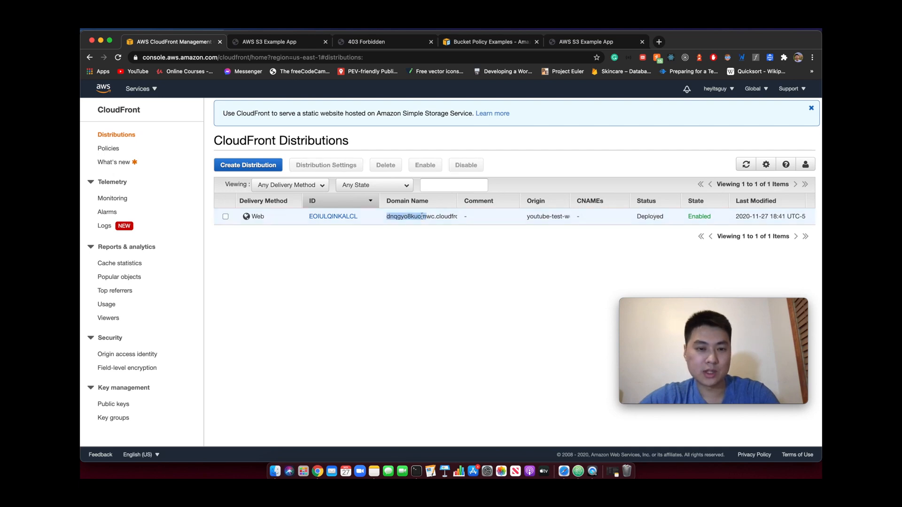
{"action": "double_click", "coordinate": [421, 217]}
{"action": "key", "text": "super+c"}
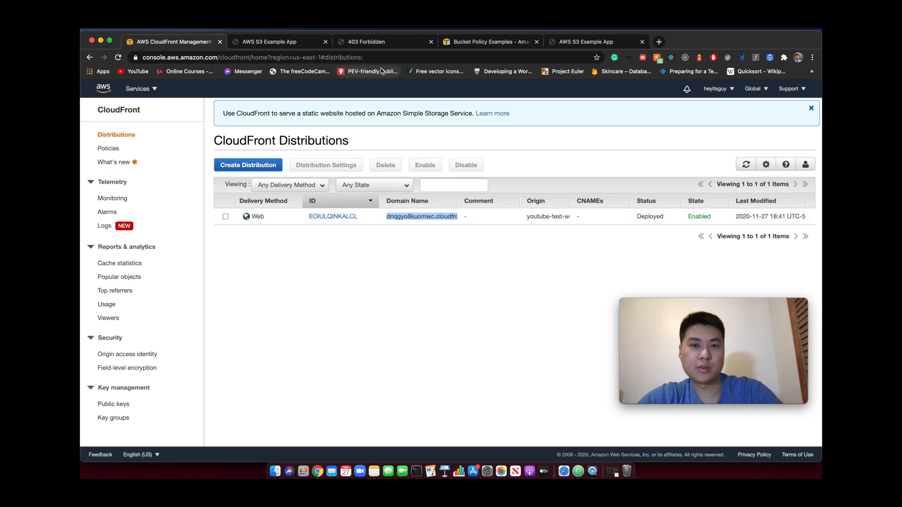
Load the copied address dnqgyo8kuomwc.cloudfront.net in the browser tab showing 403 Forbidden to test the distribution
{"action": "left_click", "coordinate": [283, 42]}
{"action": "left_click", "coordinate": [282, 57]}
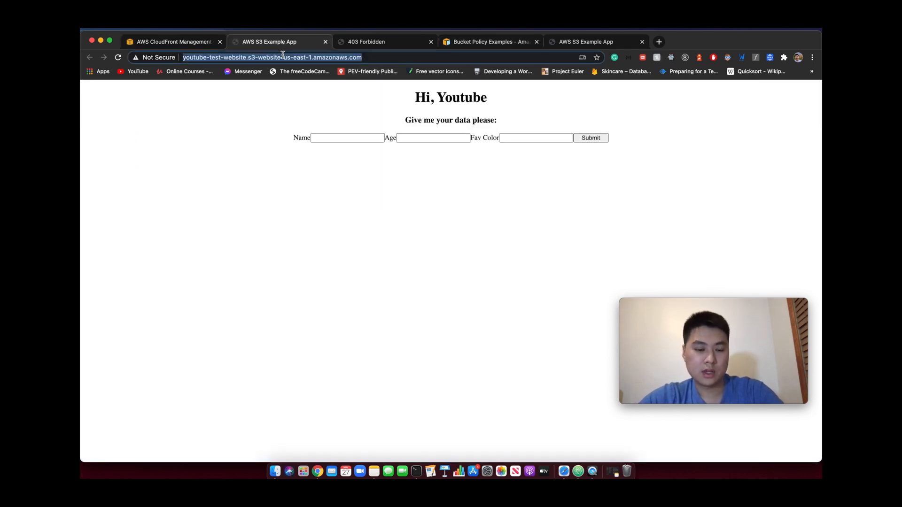
{"action": "key", "text": "super+v"}
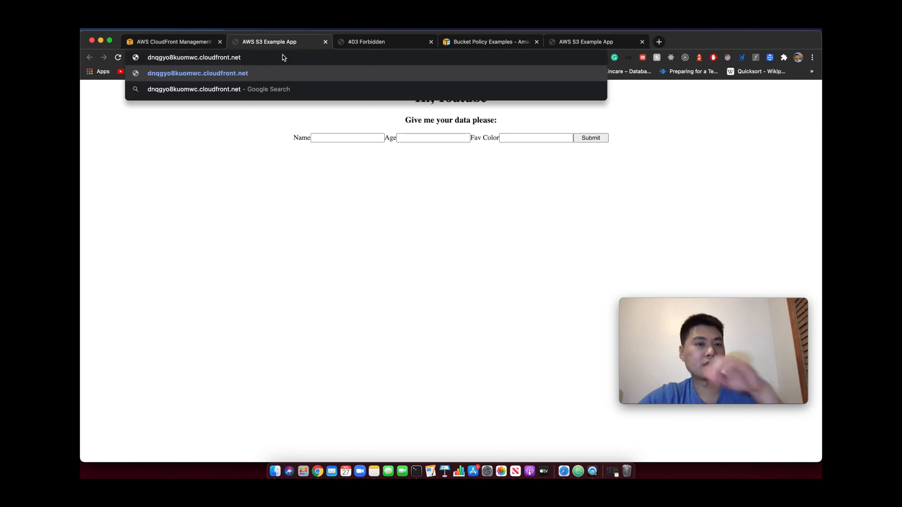
{"action": "left_click", "coordinate": [375, 42]}
{"action": "left_click", "coordinate": [342, 57]}
{"action": "key", "text": "super+v"}
{"action": "key", "text": "Return"}
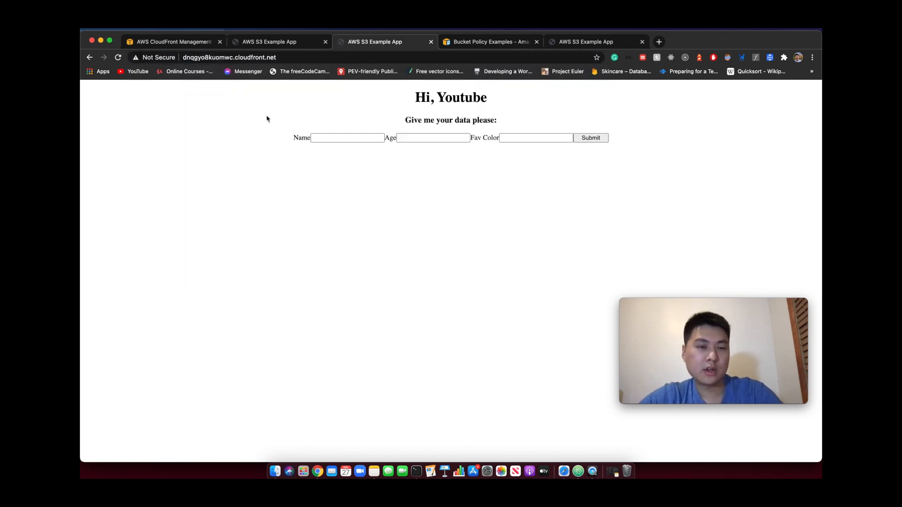
Compare the site served from the CloudFront domain with the one served from the S3 website endpoint, examining the CloudFront address
{"action": "double_click", "coordinate": [285, 59]}
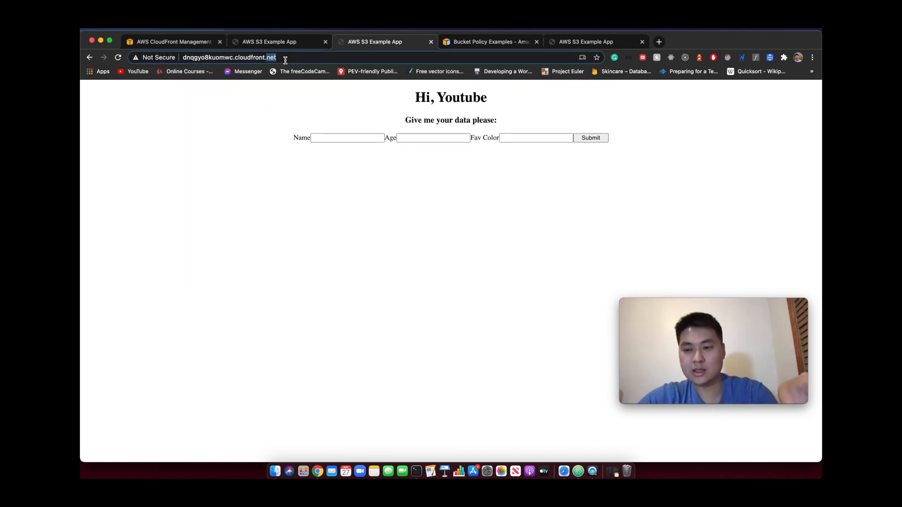
{"action": "left_click", "coordinate": [262, 42]}
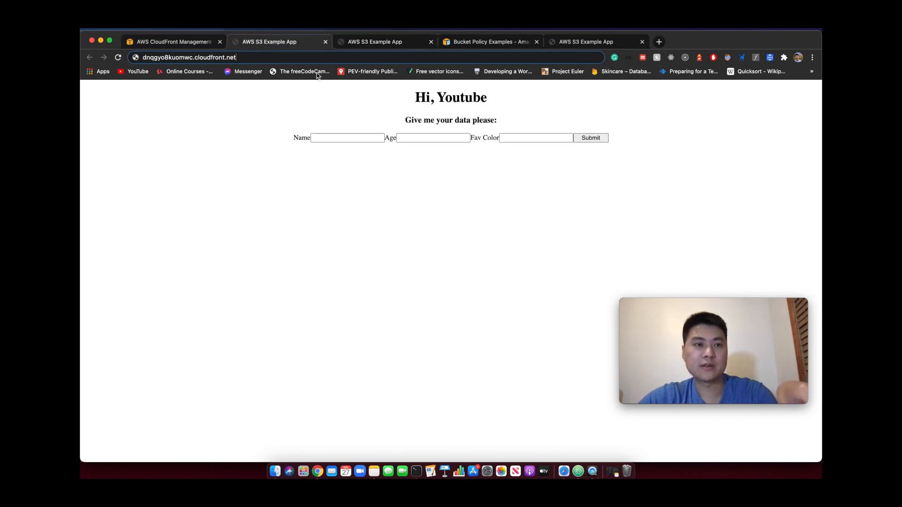
{"action": "left_click", "coordinate": [389, 42]}
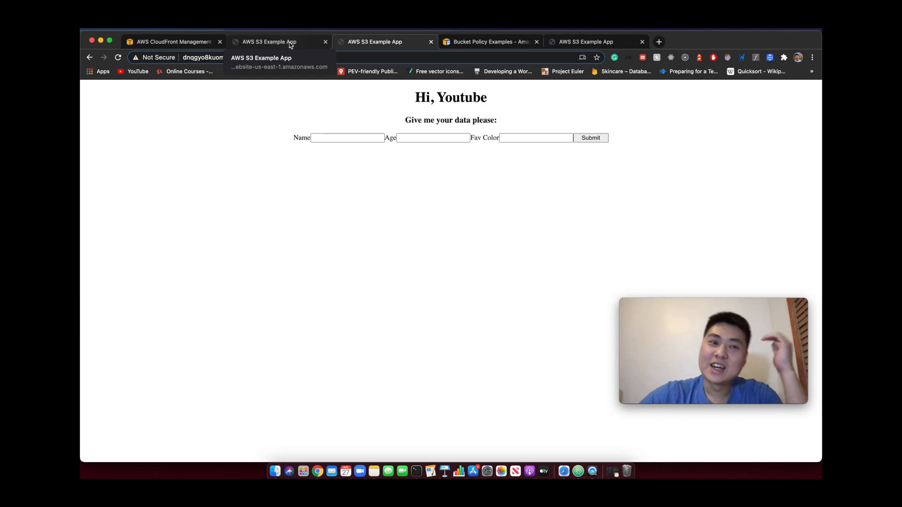
{"action": "left_click", "coordinate": [261, 59]}
{"action": "double_click", "coordinate": [207, 59]}
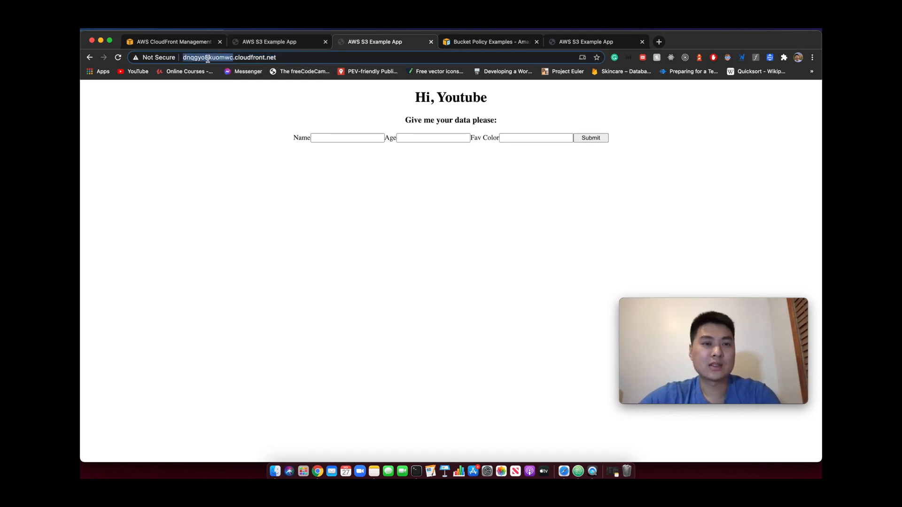